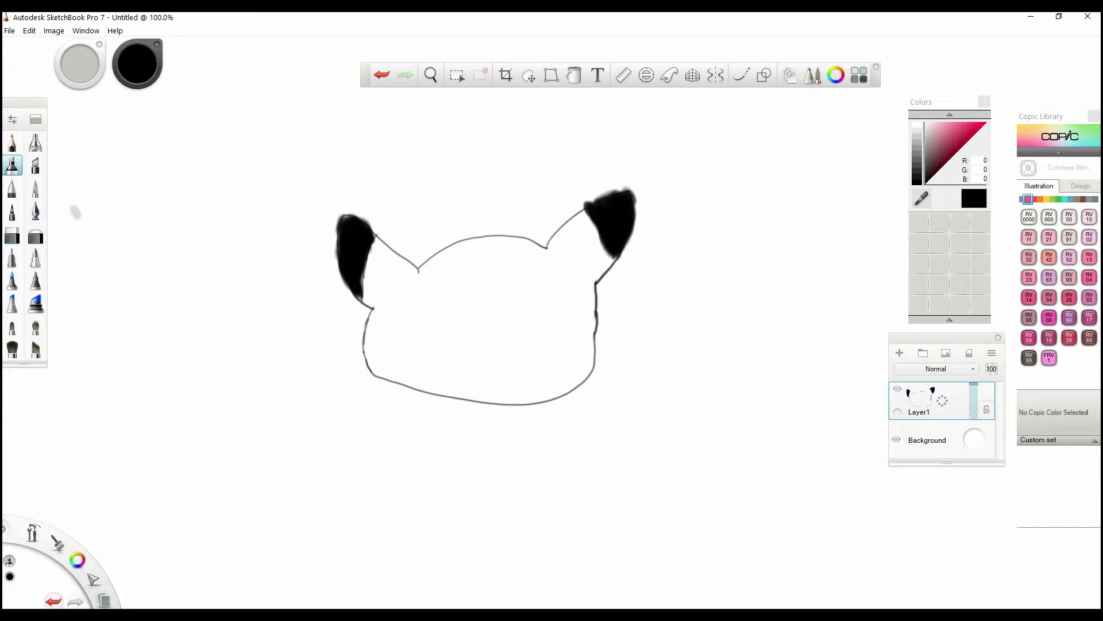
- Draw two round eyes inside the head outline in black, each with small highlight circles and lash lines along the lower rim
click(12, 211)
mouse_move(420, 290)
mouse_down()
mouse_move(449, 319)
mouse_move(425, 288)
mouse_up()
drag(537, 288, 522, 325)
mouse_move(431, 293)
mouse_down()
mouse_move(409, 328)
mouse_move(448, 318)
mouse_up()
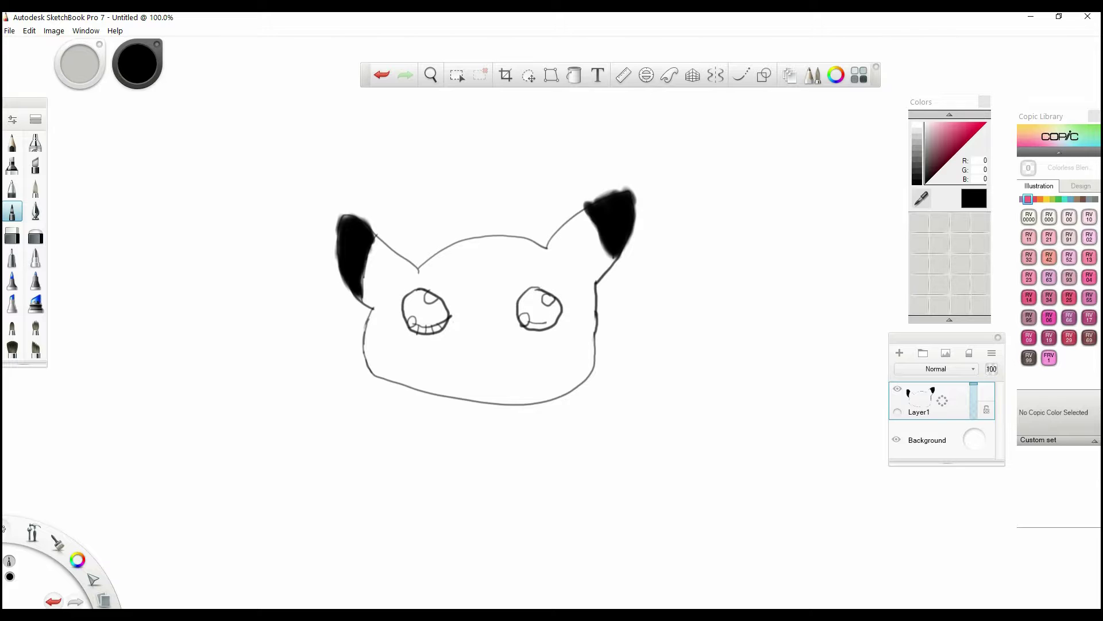
drag(546, 324, 562, 314)
- Retrace the inner edge of the left ear's black tip and draw a tiny nose and an open mouth between the eyes
drag(363, 290, 374, 241)
mouse_move(484, 335)
mouse_down()
mouse_move(474, 345)
mouse_move(494, 340)
mouse_up()
drag(482, 344, 486, 358)
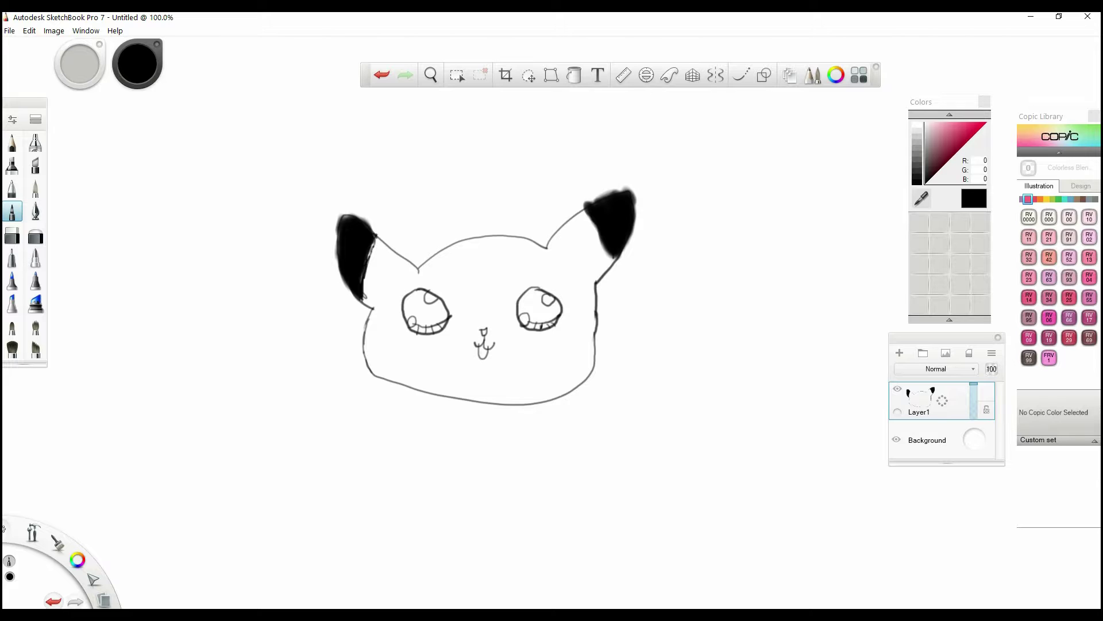
- Draw a round cheek on each side of the face and two hearts beside the right ear
drag(382, 347, 384, 377)
mouse_move(586, 368)
mouse_down()
mouse_move(534, 376)
mouse_move(569, 392)
mouse_up()
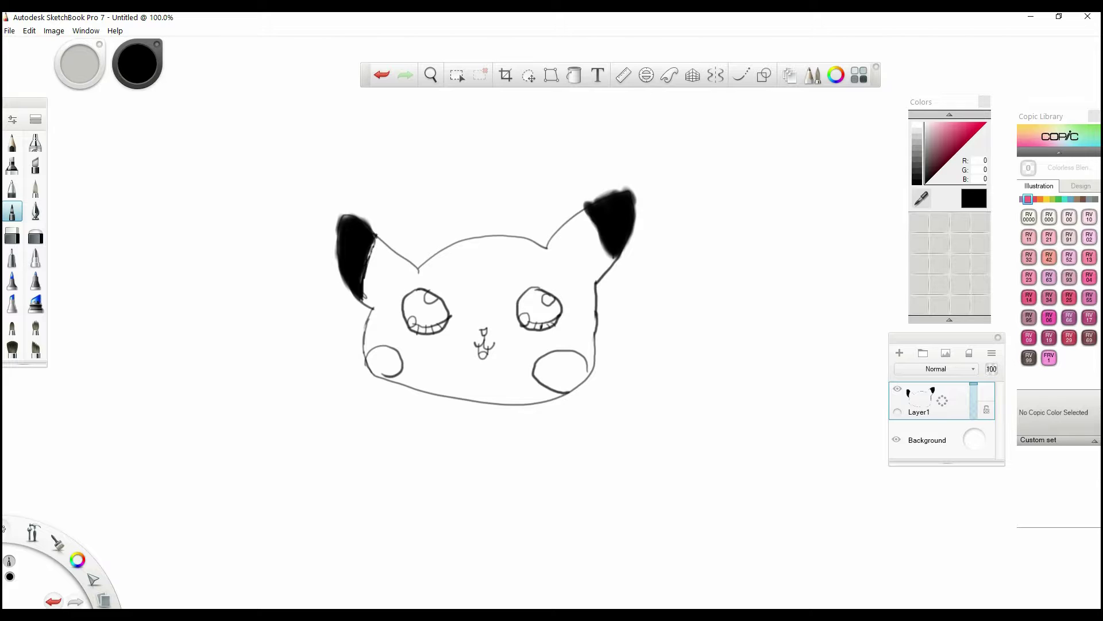
drag(678, 234, 674, 228)
mouse_move(747, 228)
mouse_down()
mouse_move(779, 209)
mouse_move(739, 232)
mouse_up()
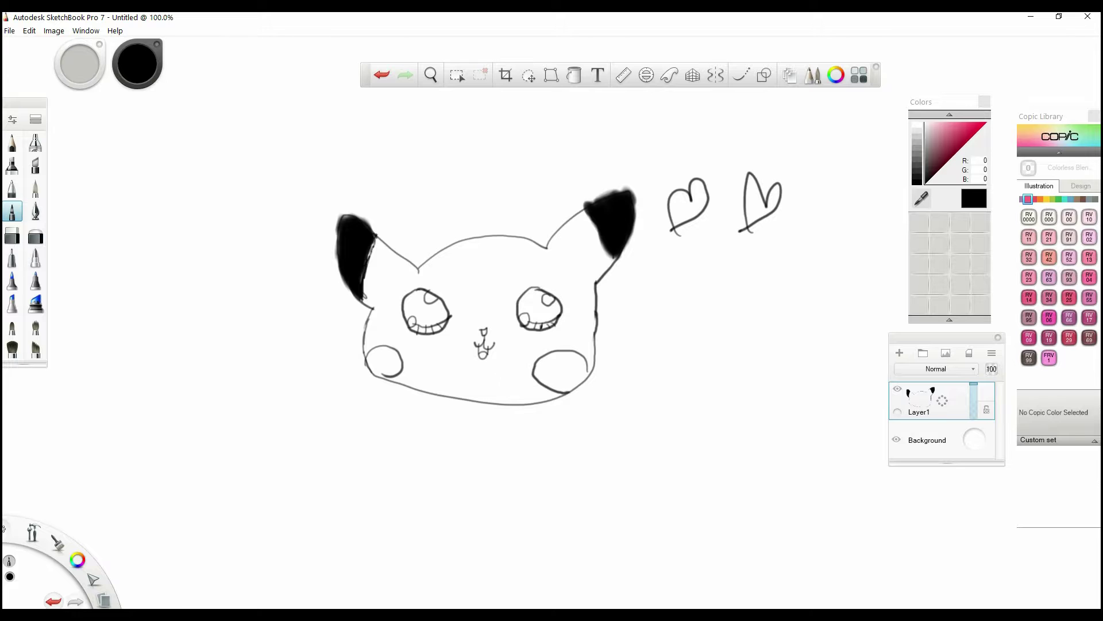
mouse_move(435, 395)
mouse_down()
mouse_move(429, 422)
mouse_move(519, 423)
mouse_move(504, 404)
mouse_up()
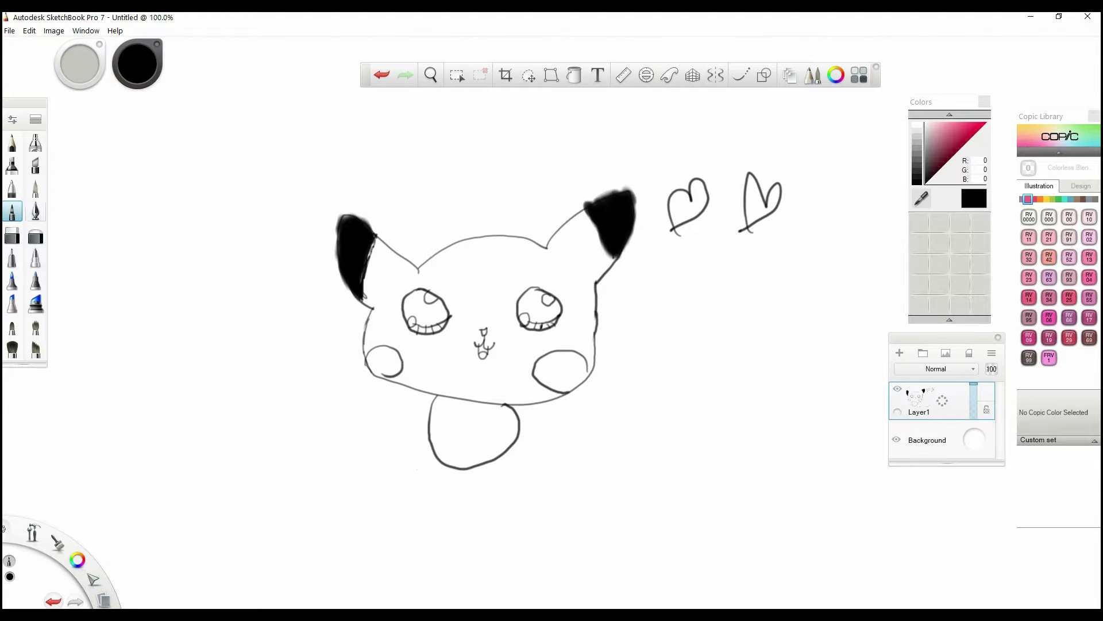
click(12, 235)
mouse_move(463, 461)
mouse_down()
mouse_move(438, 432)
mouse_move(493, 447)
mouse_up()
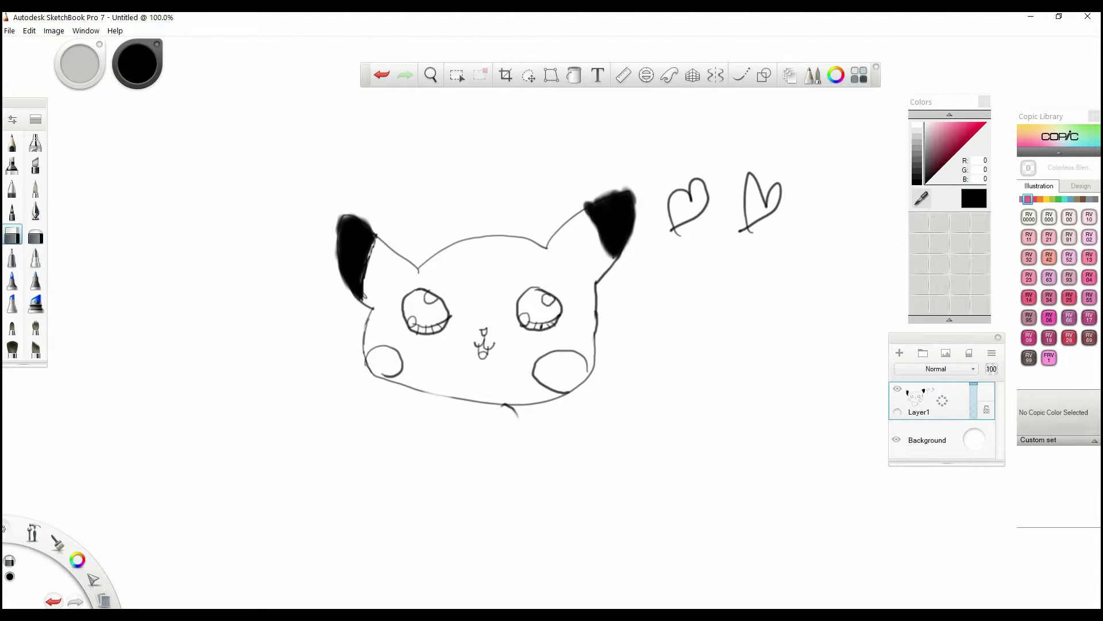
click(502, 438)
click(12, 257)
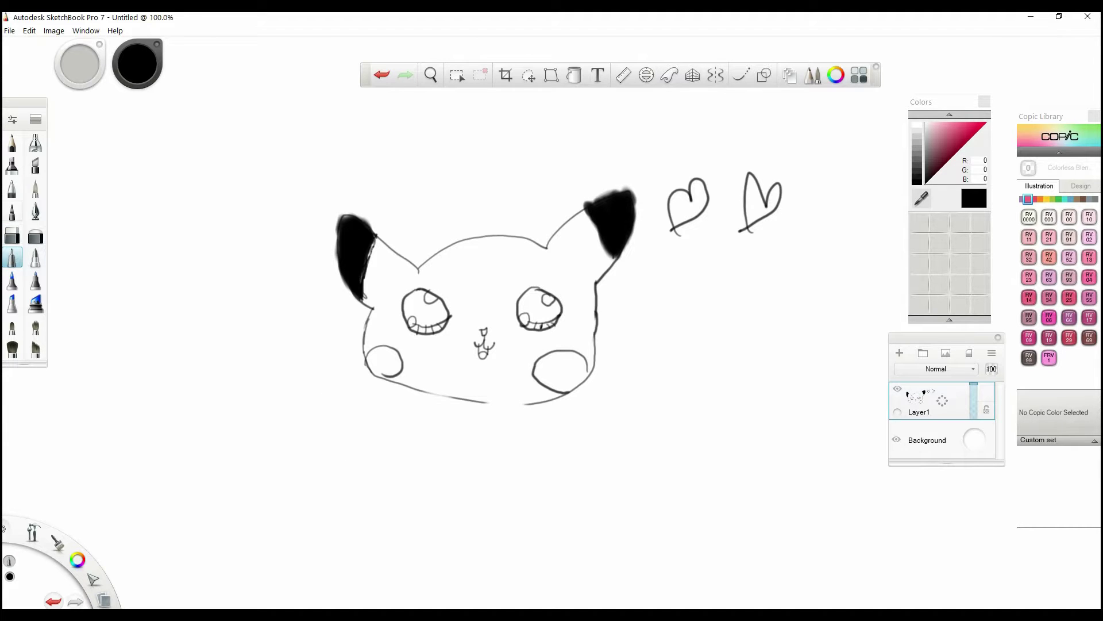
- Draw a wide rounded body below the head, closing the chin line, and add two small feet beneath it
click(12, 211)
mouse_move(424, 393)
mouse_down()
mouse_move(469, 403)
mouse_move(561, 395)
mouse_move(421, 426)
mouse_move(546, 463)
mouse_move(540, 402)
mouse_up()
mouse_move(457, 493)
mouse_down()
mouse_move(434, 501)
mouse_move(532, 494)
mouse_move(540, 504)
mouse_up()
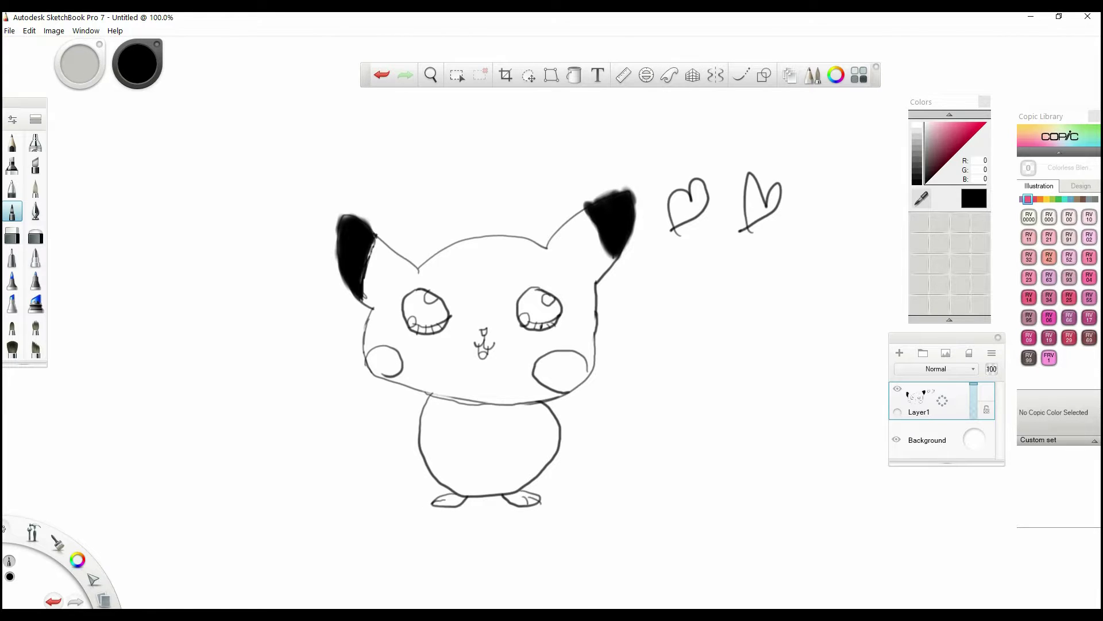
- Draw two short arms with fingered hands reaching inward across the upper body
drag(419, 424, 462, 428)
mouse_move(419, 439)
mouse_down()
mouse_move(460, 450)
mouse_move(475, 434)
mouse_up()
drag(557, 420, 529, 439)
mouse_move(561, 434)
mouse_down()
mouse_move(550, 444)
mouse_move(522, 436)
mouse_up()
drag(527, 439, 523, 448)
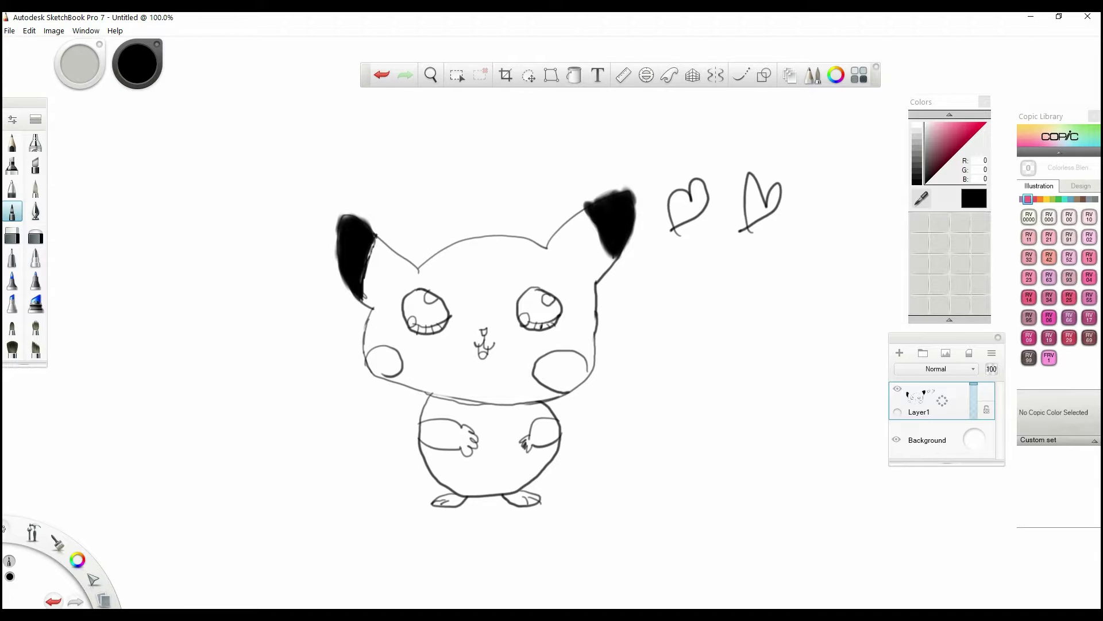
- Outline a large zigzag lightning-bolt tail beside the body, mark its base with small jagged strokes, and strengthen the chin line
mouse_move(585, 423)
mouse_down()
mouse_move(557, 444)
mouse_move(589, 441)
mouse_move(642, 372)
mouse_move(591, 441)
mouse_up()
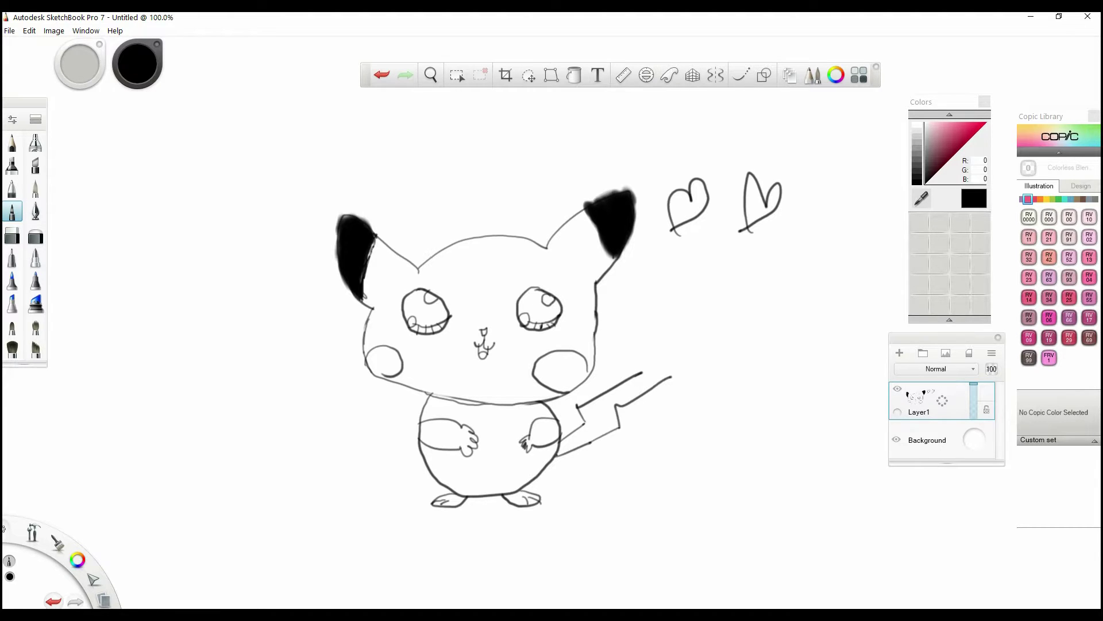
mouse_move(635, 319)
mouse_down()
mouse_move(643, 373)
mouse_move(635, 334)
mouse_up()
drag(628, 300, 786, 271)
drag(672, 372, 758, 344)
drag(747, 346, 803, 332)
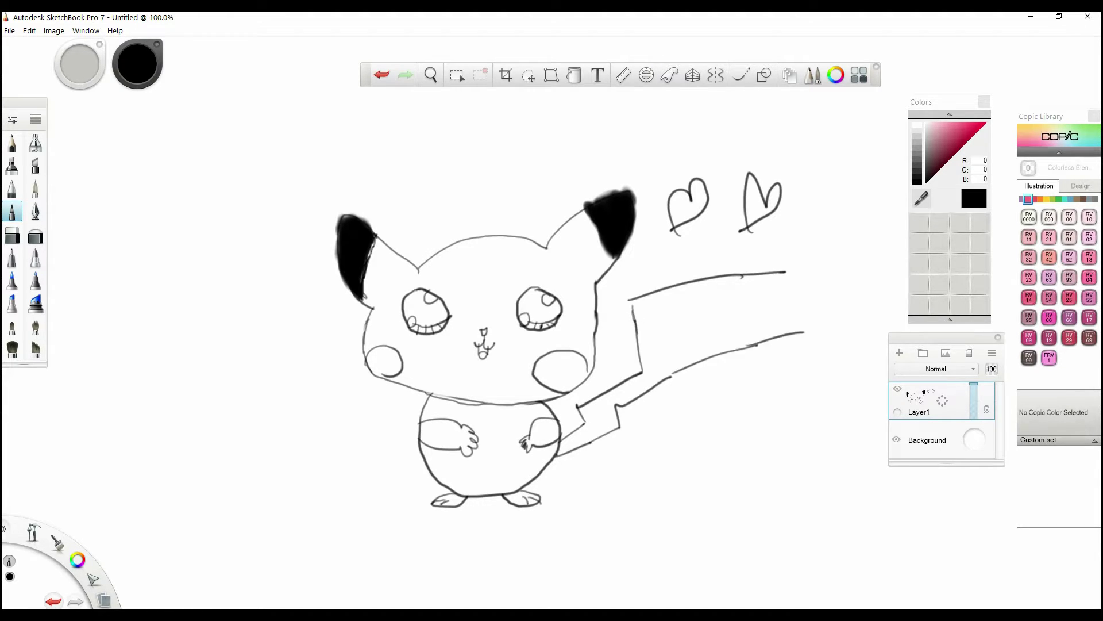
drag(788, 270, 797, 332)
drag(582, 426, 592, 435)
drag(431, 391, 461, 397)
- Fill both eyes with black using a thicker brush, leaving the upper highlights and lower lash area white
click(35, 187)
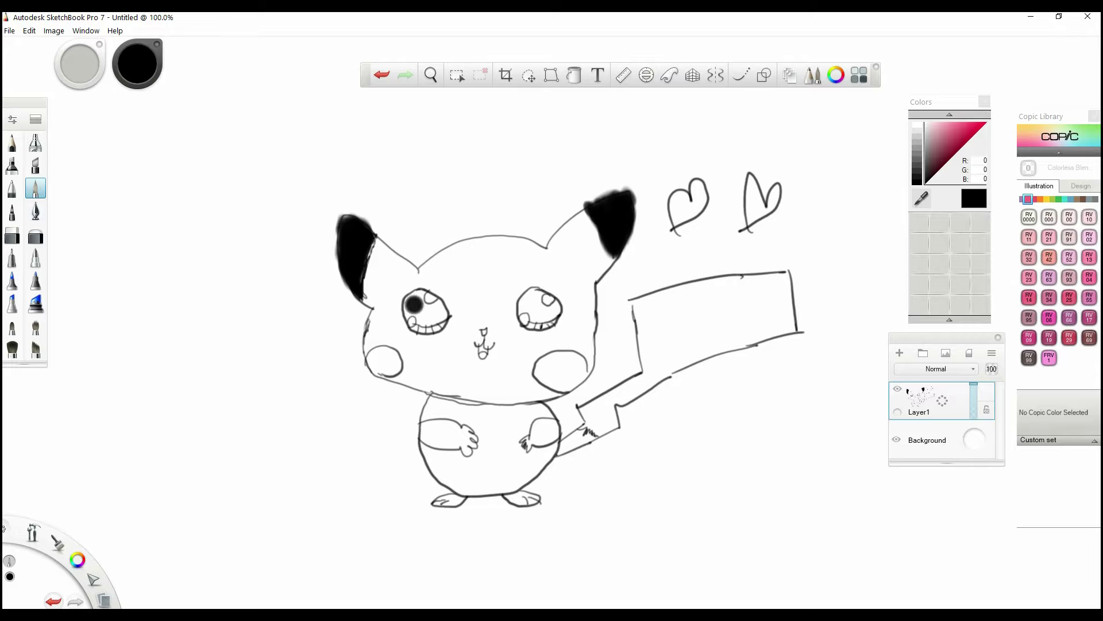
mouse_move(415, 303)
mouse_down()
mouse_move(445, 313)
mouse_move(414, 318)
mouse_move(416, 287)
mouse_move(406, 315)
mouse_up()
mouse_move(549, 304)
mouse_down()
mouse_move(535, 299)
mouse_move(532, 310)
mouse_move(554, 313)
mouse_move(535, 295)
mouse_move(520, 309)
mouse_up()
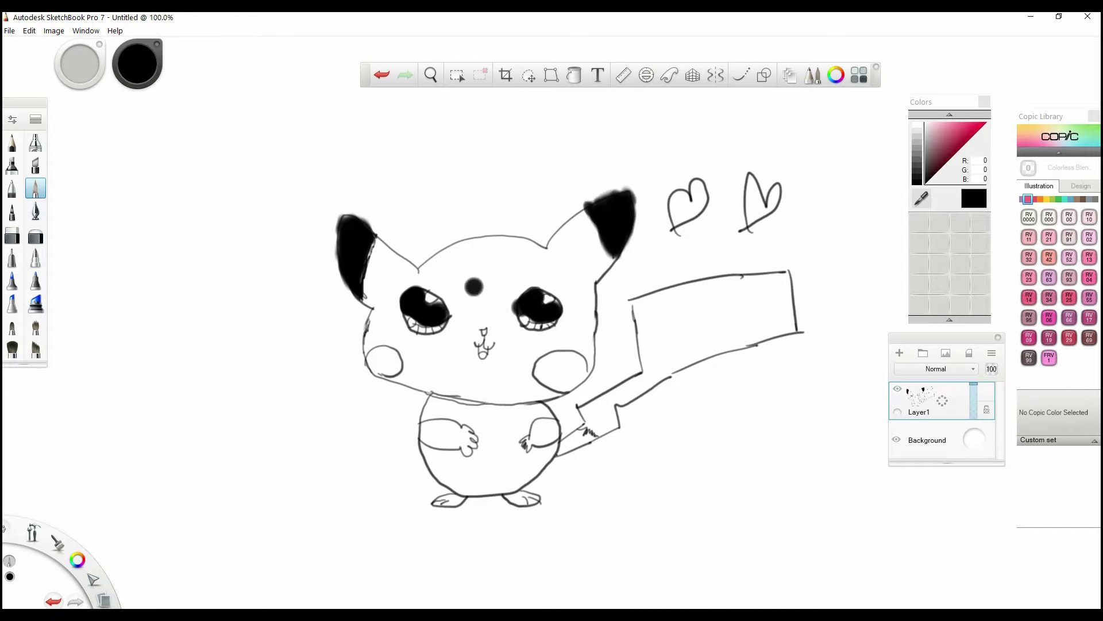
- Paint the head and inner ears with Copic Y02 Canary Yellow, leaving the eyes, mouth and cheeks uncoloured
click(12, 211)
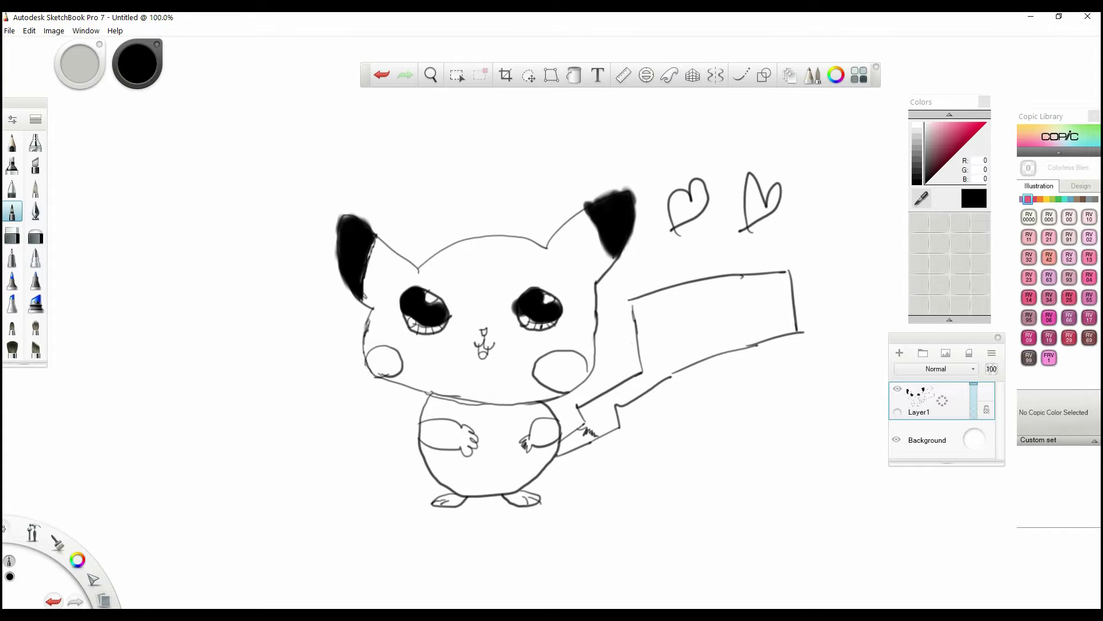
click(1039, 199)
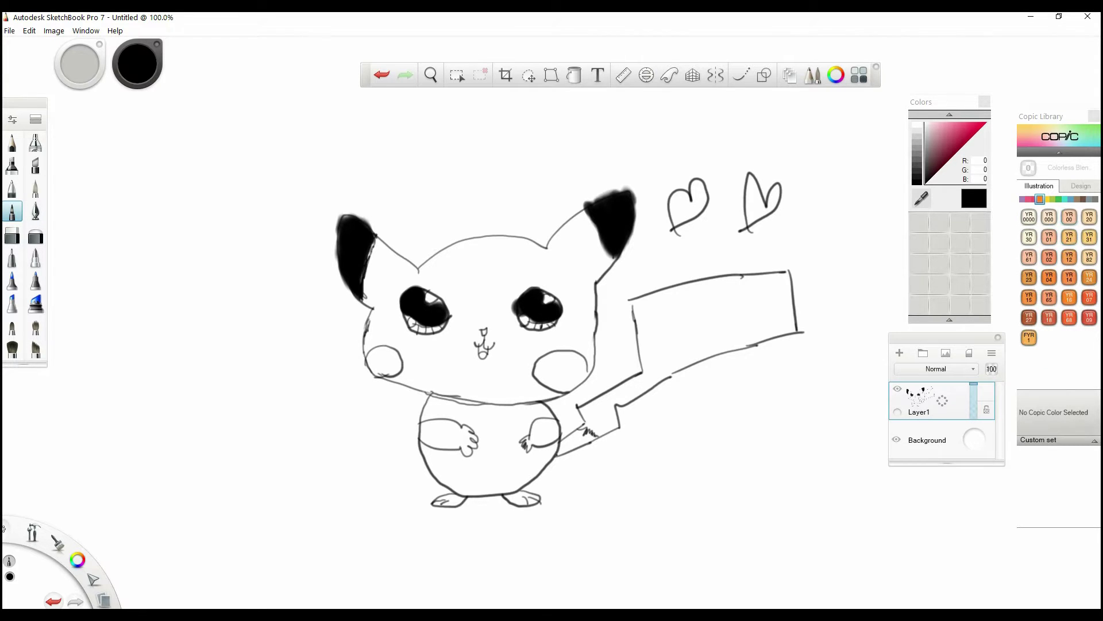
click(1046, 198)
click(1049, 236)
click(35, 188)
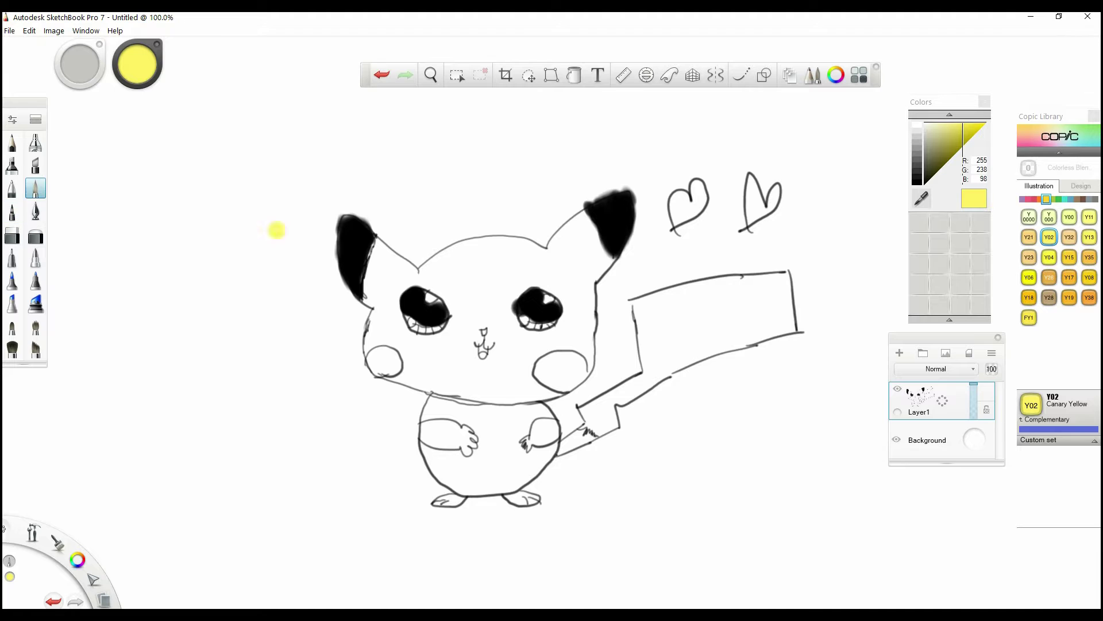
mouse_move(368, 266)
mouse_down()
mouse_move(382, 273)
mouse_move(371, 301)
mouse_move(382, 248)
mouse_move(388, 296)
mouse_move(372, 340)
mouse_move(402, 280)
mouse_move(592, 218)
mouse_move(609, 268)
mouse_move(589, 287)
mouse_move(583, 350)
mouse_move(597, 310)
mouse_move(577, 247)
mouse_move(560, 281)
mouse_move(548, 267)
mouse_up()
click(404, 334)
click(549, 310)
key(ctrl+z)
mouse_move(498, 271)
mouse_down()
mouse_move(479, 289)
mouse_move(445, 280)
mouse_move(457, 323)
mouse_move(403, 333)
mouse_move(413, 380)
mouse_move(482, 400)
mouse_move(552, 396)
mouse_move(572, 333)
mouse_move(520, 368)
mouse_move(566, 346)
mouse_up()
drag(502, 378, 471, 370)
mouse_move(496, 293)
mouse_down()
mouse_move(515, 341)
mouse_move(505, 279)
mouse_move(523, 267)
mouse_move(543, 275)
mouse_move(563, 327)
mouse_up()
mouse_move(484, 300)
mouse_down()
mouse_move(468, 325)
mouse_move(491, 319)
mouse_move(500, 361)
mouse_up()
drag(468, 333, 464, 354)
drag(397, 353, 362, 347)
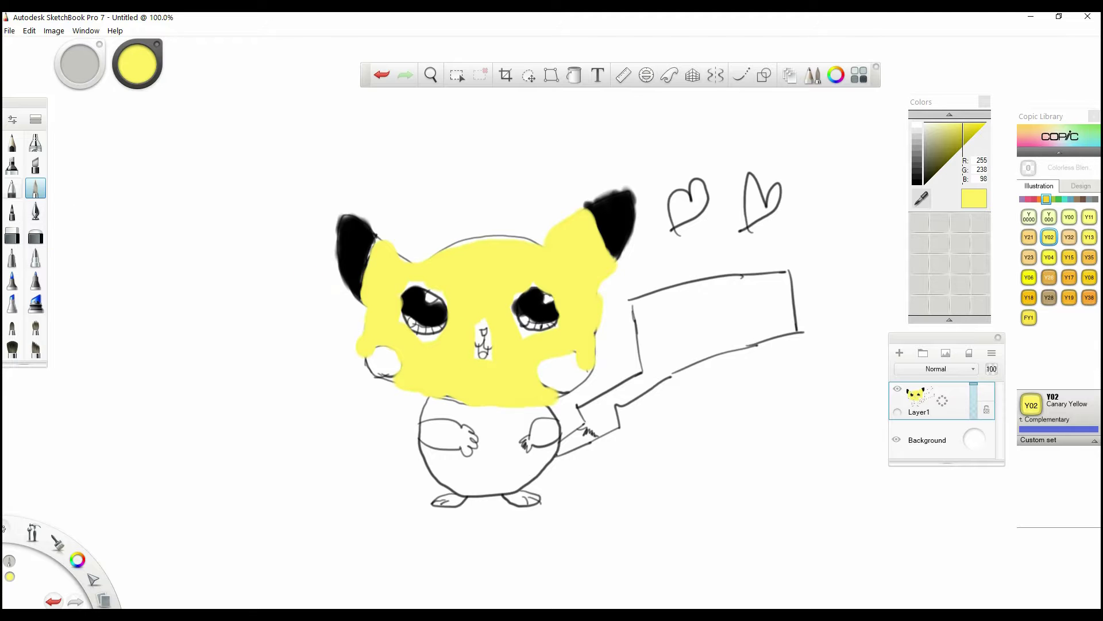
- Fill the leftover gaps around the eyes, head edge, left ear and mouth with the same yellow, and retrace the mouth in black
click(12, 188)
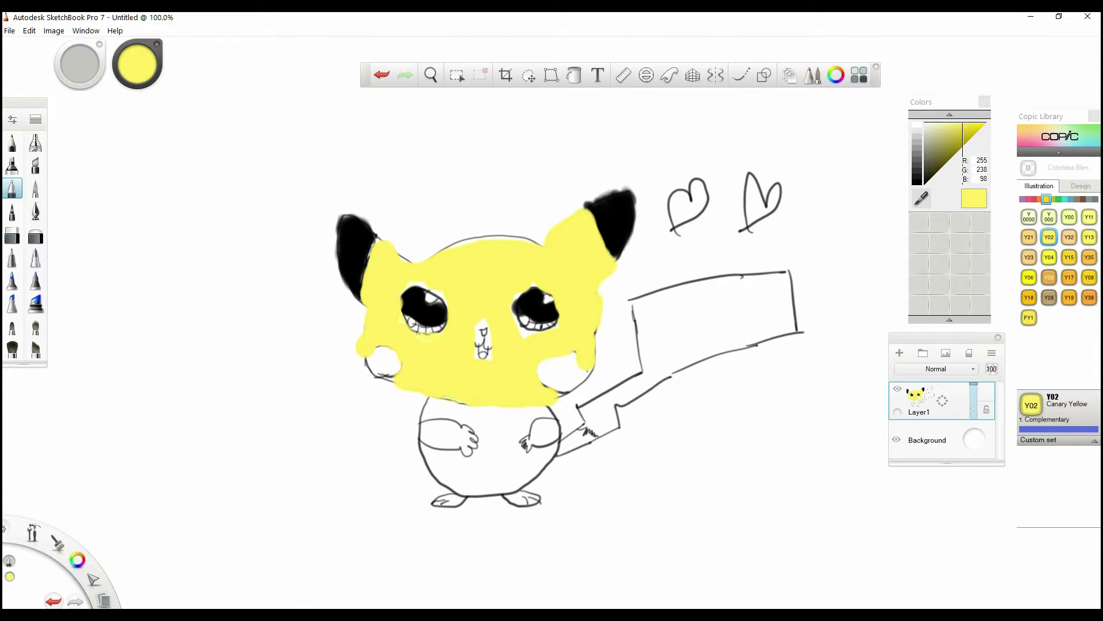
drag(418, 286, 443, 300)
drag(509, 237, 535, 242)
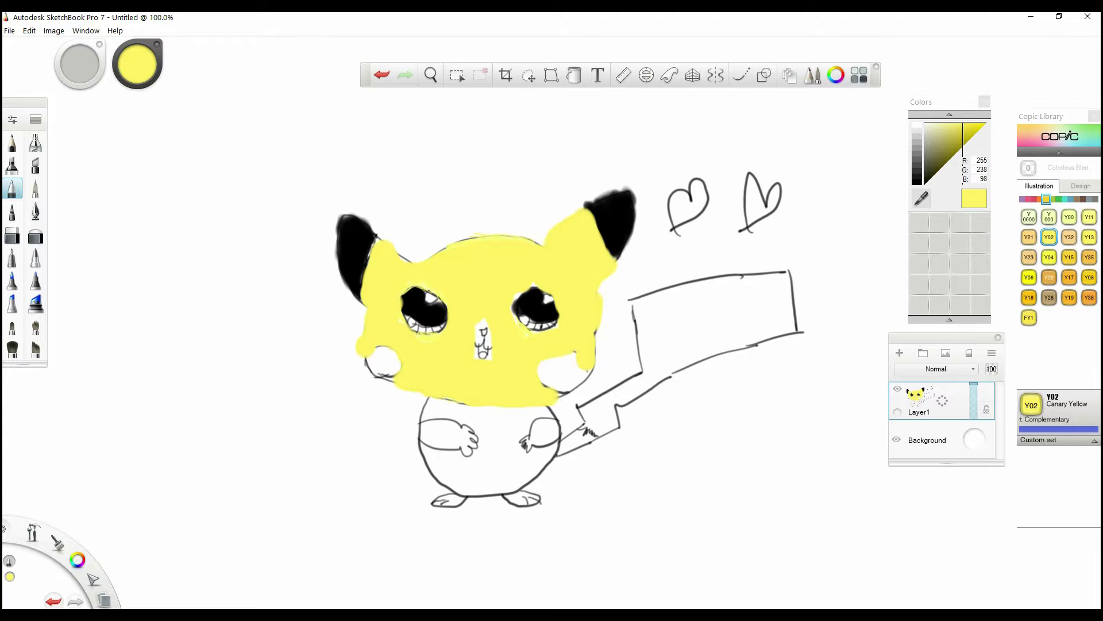
drag(513, 321, 516, 298)
drag(373, 239, 360, 290)
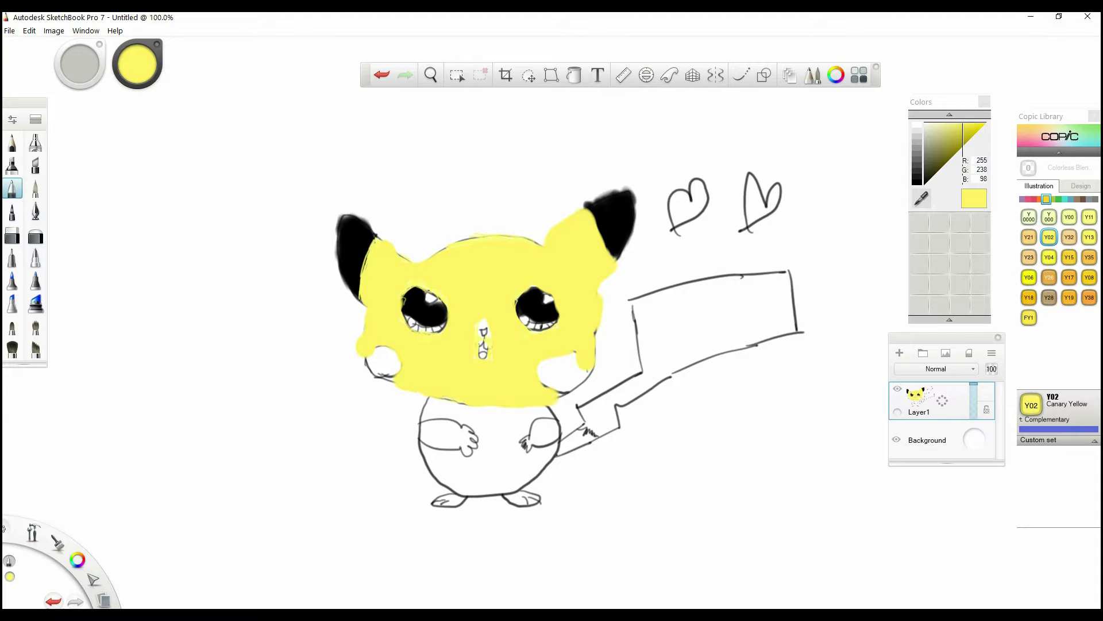
click(12, 212)
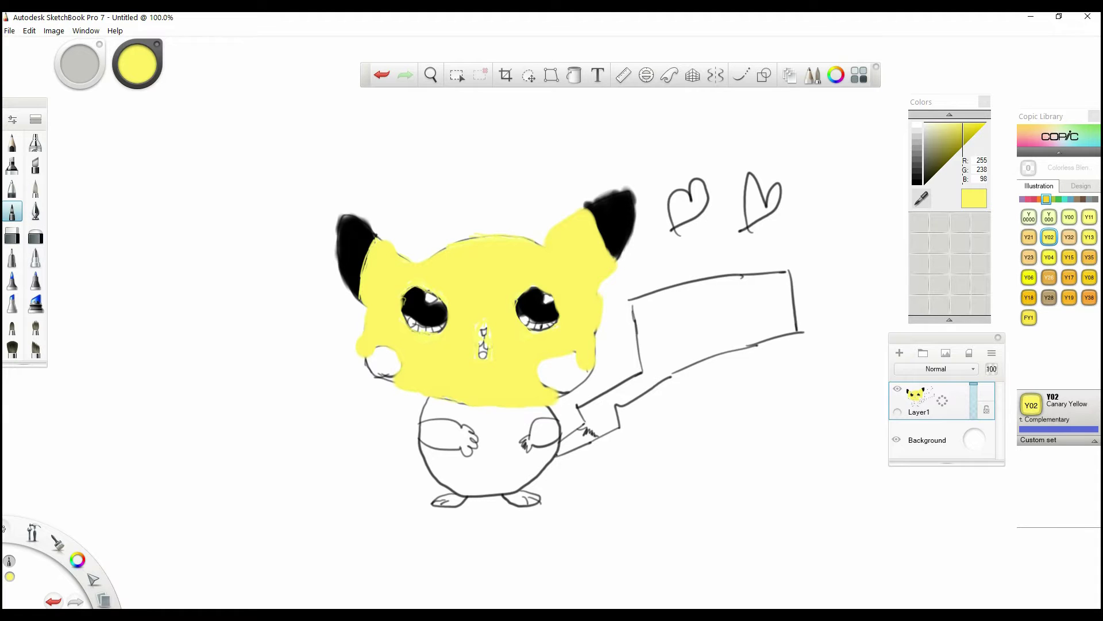
click(917, 182)
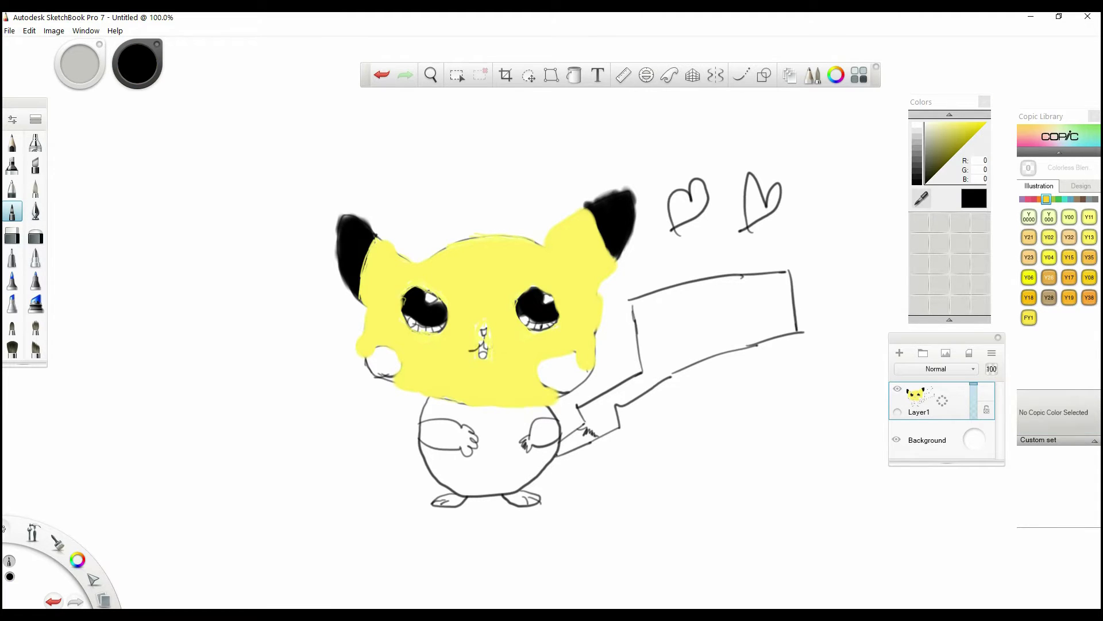
- Fill the body and arms with a deeper yellow (RGB 243, 221, 35) and retrace the right arm's outline in black
drag(949, 142, 975, 124)
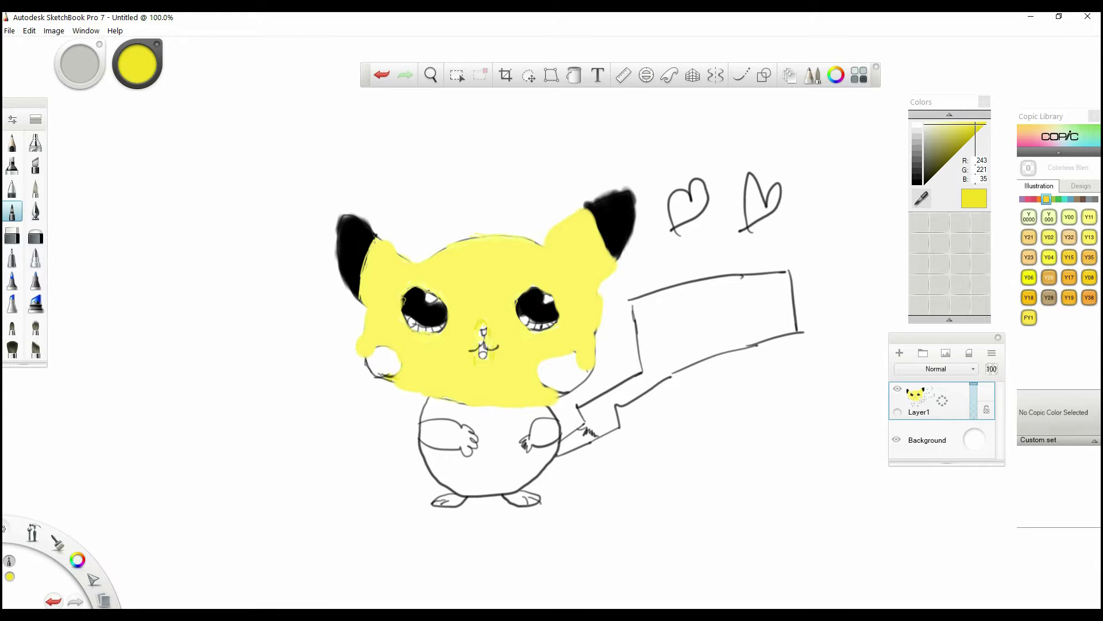
click(35, 188)
mouse_move(406, 405)
mouse_down()
mouse_move(546, 412)
mouse_move(490, 435)
mouse_move(502, 459)
mouse_move(510, 434)
mouse_move(479, 429)
mouse_move(483, 470)
mouse_move(437, 482)
mouse_move(419, 454)
mouse_move(468, 456)
mouse_move(517, 486)
mouse_move(553, 453)
mouse_move(488, 476)
mouse_move(521, 445)
mouse_up()
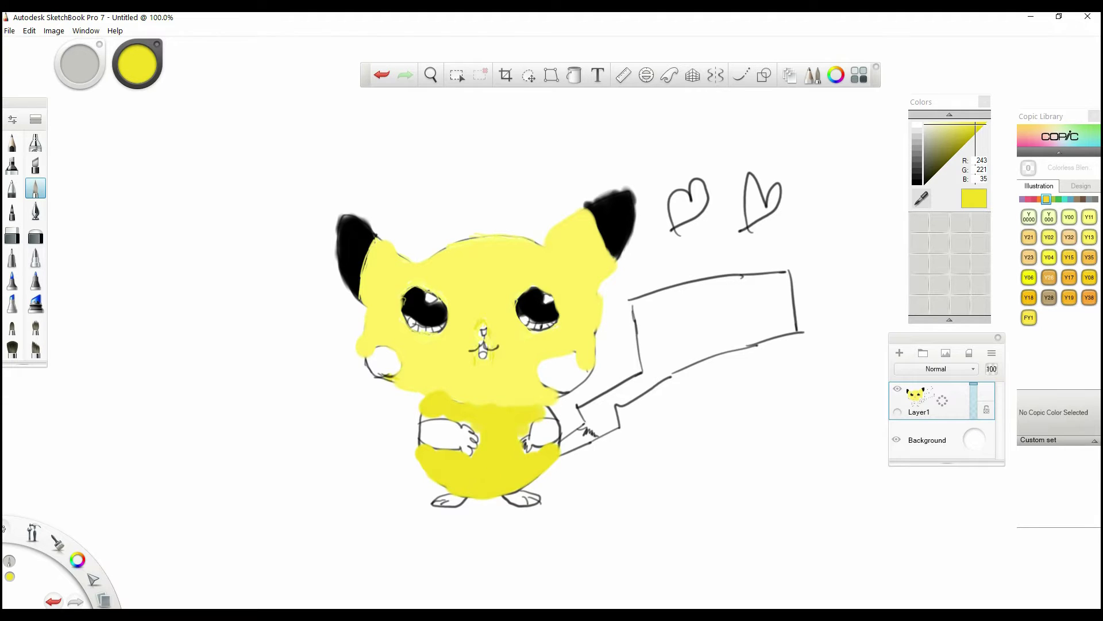
click(13, 212)
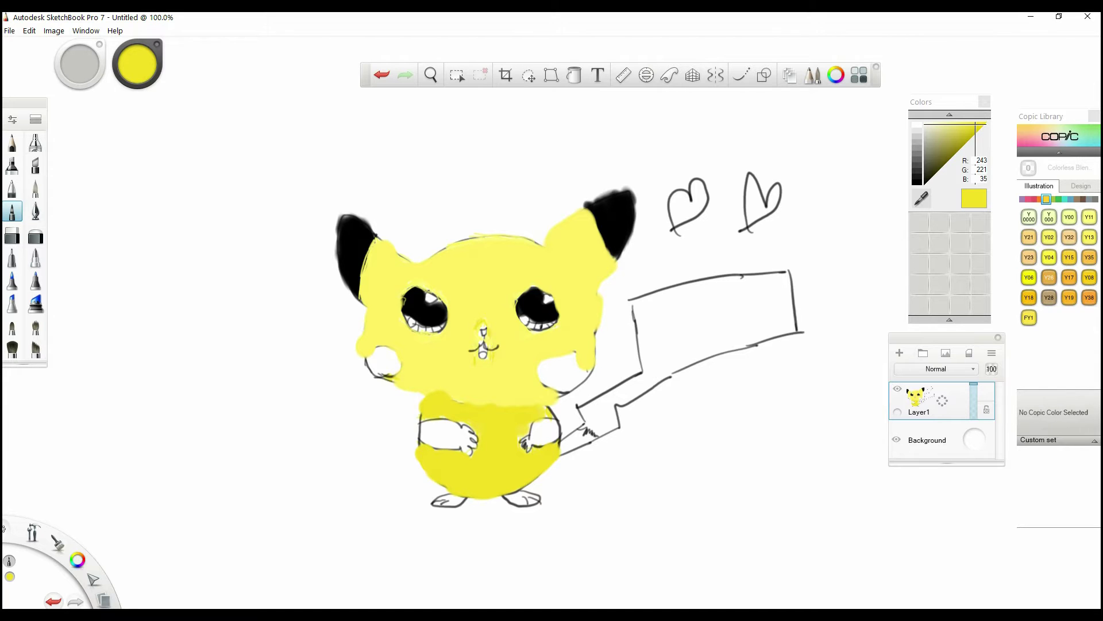
mouse_move(425, 423)
mouse_down()
mouse_move(423, 442)
mouse_move(458, 449)
mouse_move(455, 422)
mouse_move(443, 448)
mouse_move(466, 453)
mouse_move(538, 445)
mouse_move(546, 420)
mouse_move(555, 440)
mouse_up()
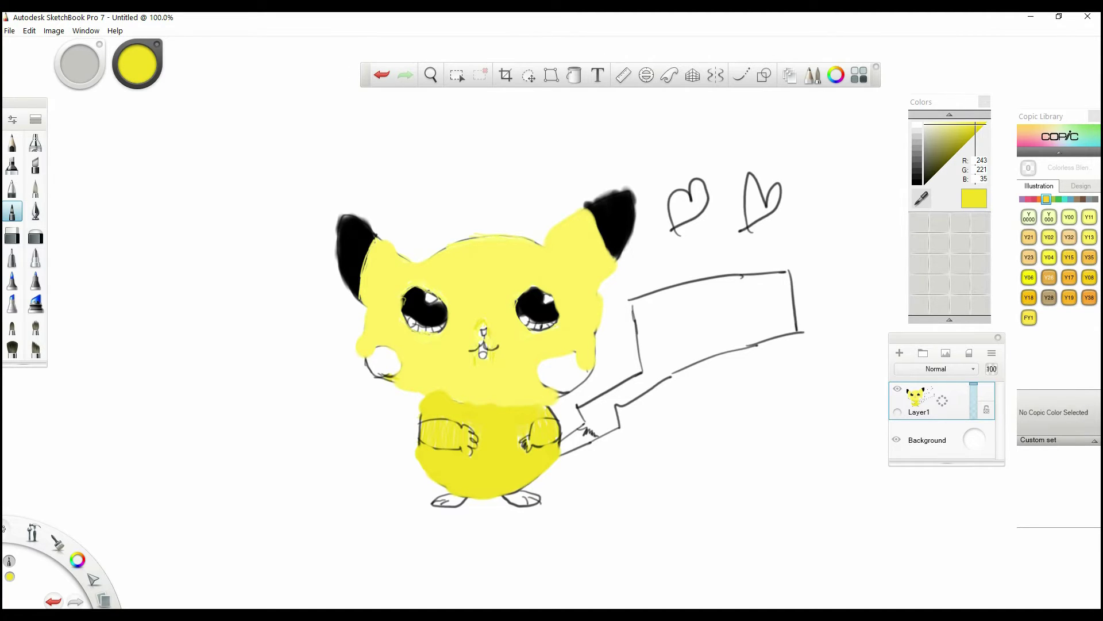
click(917, 181)
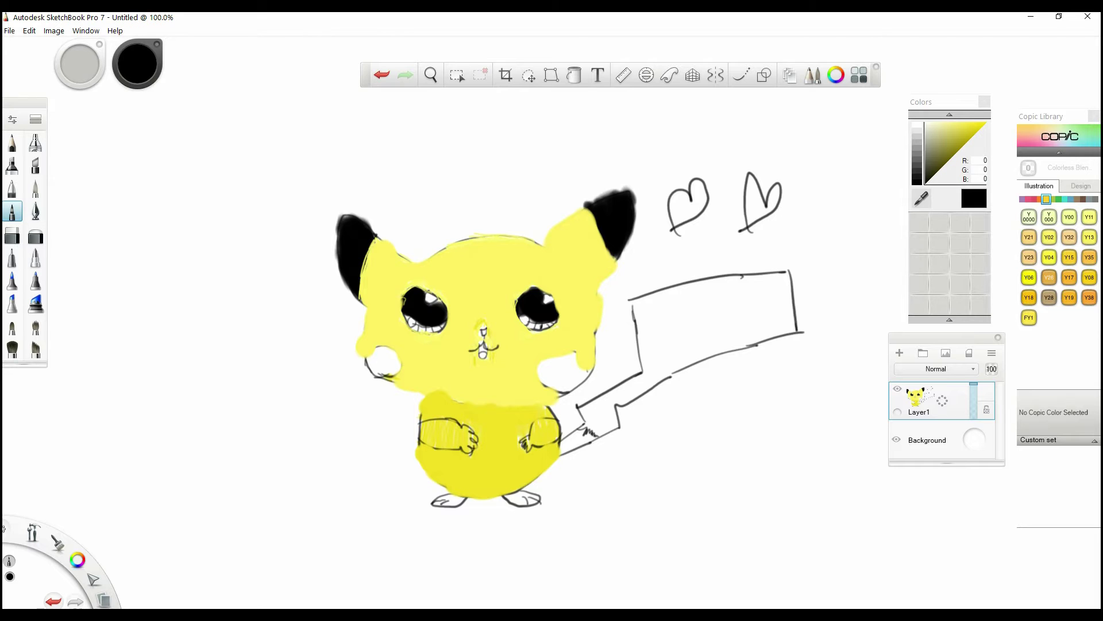
drag(551, 417, 529, 430)
- Colour the feet and the lightning-bolt tail, except its base, with Copic Y02 Canary Yellow
click(977, 130)
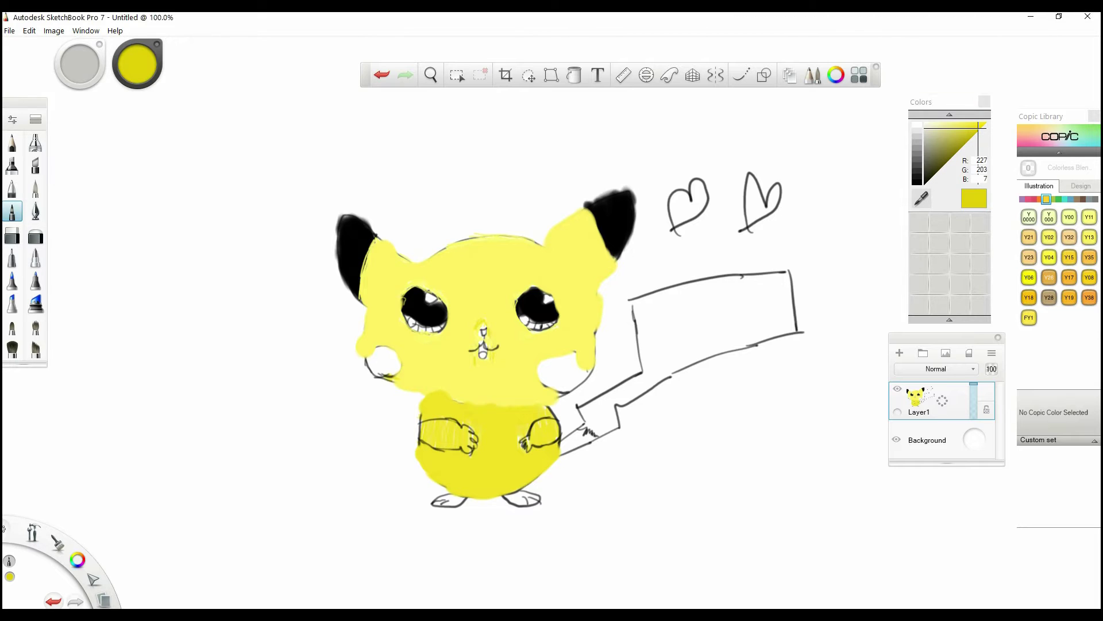
click(1049, 237)
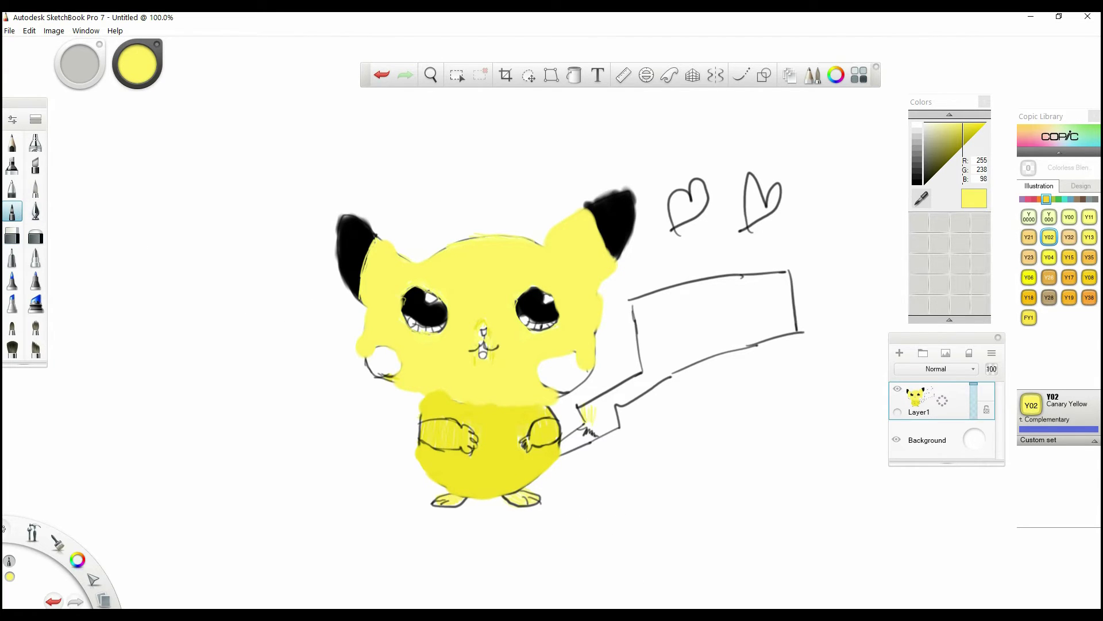
click(36, 188)
mouse_move(596, 407)
mouse_down()
mouse_move(603, 433)
mouse_move(661, 354)
mouse_move(661, 319)
mouse_move(646, 322)
mouse_move(638, 345)
mouse_up()
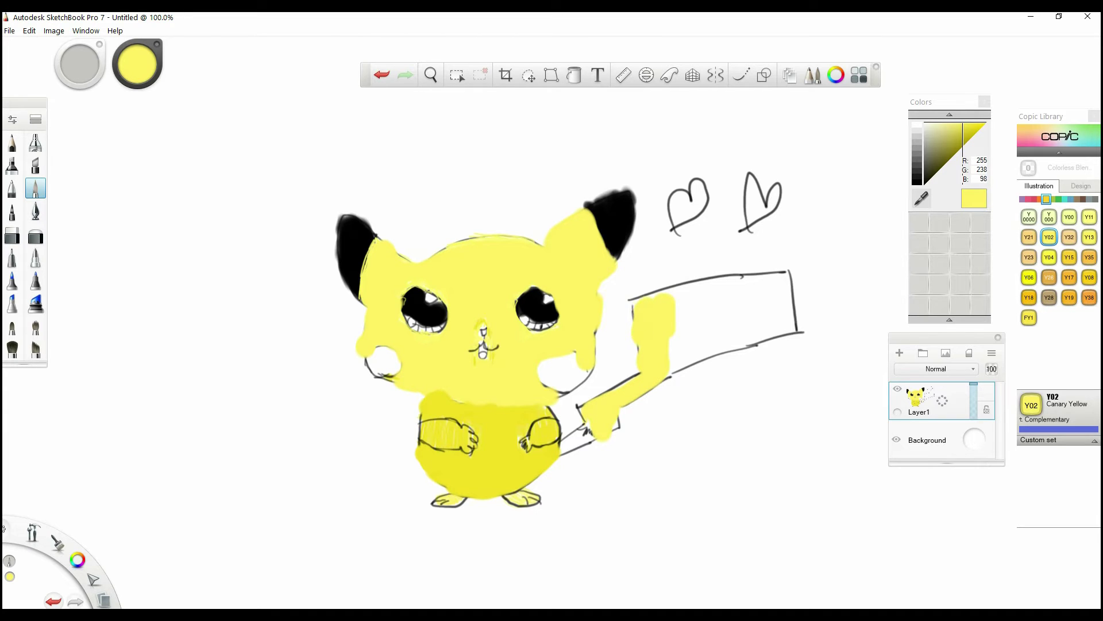
mouse_move(661, 296)
mouse_down()
mouse_move(778, 284)
mouse_move(788, 334)
mouse_move(672, 353)
mouse_move(690, 365)
mouse_up()
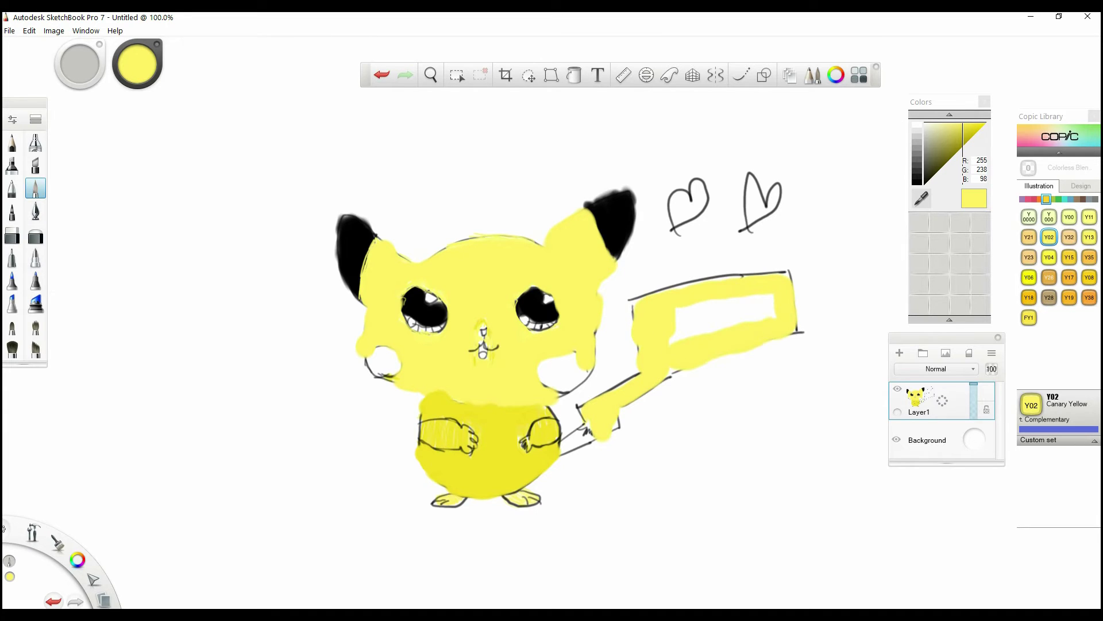
drag(770, 305, 681, 328)
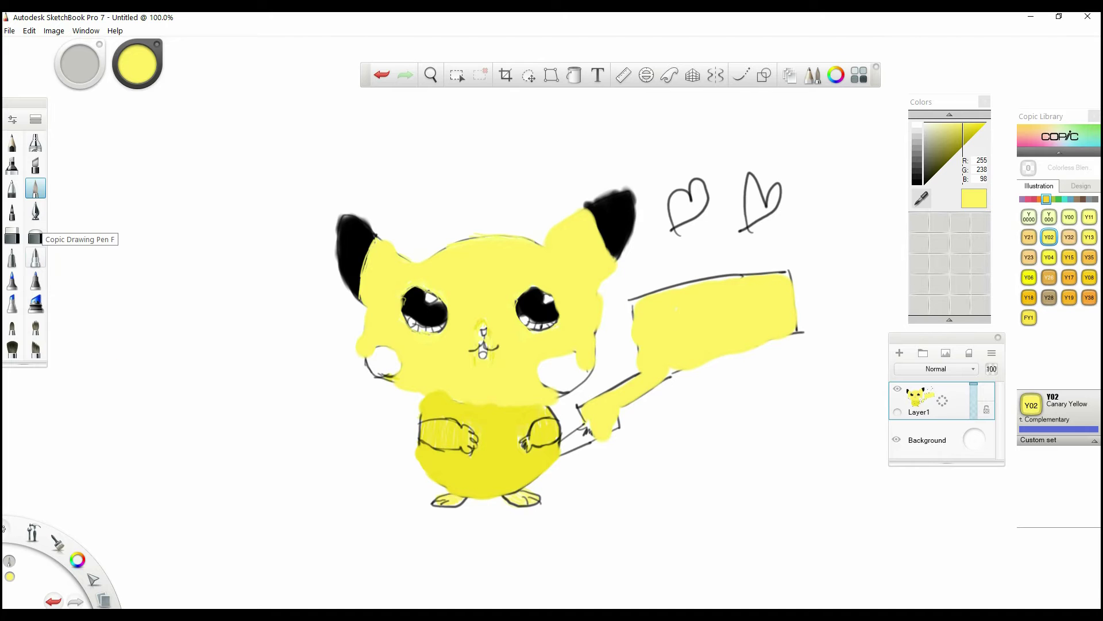
- Colour the base of the tail brown with Copic E25 Caribe Cocoa using a finer pen
click(13, 212)
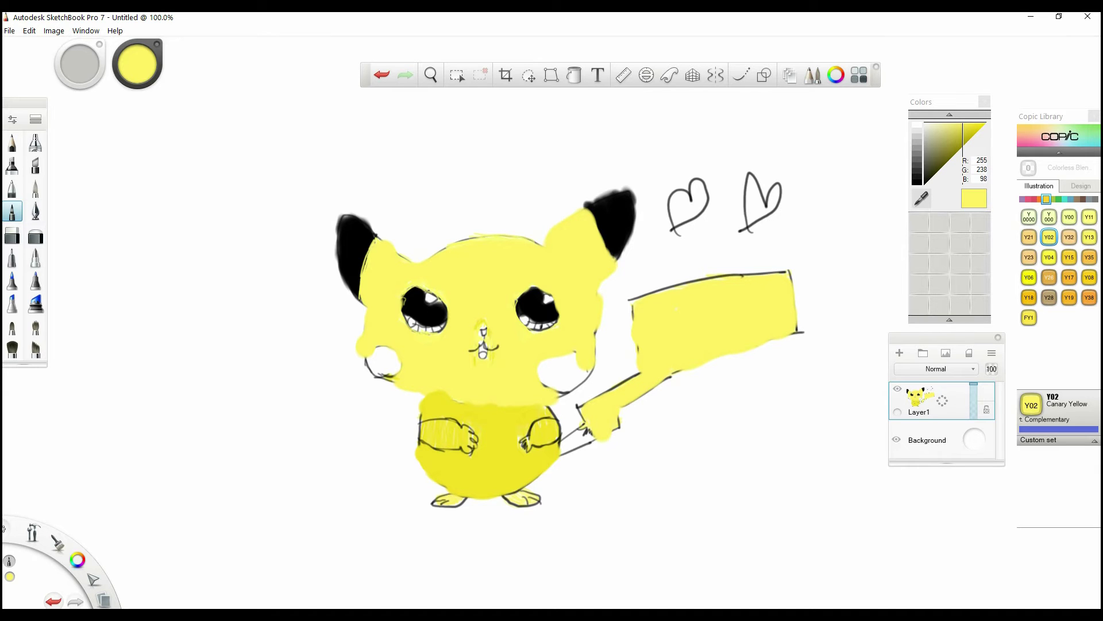
click(1083, 199)
click(1049, 216)
drag(562, 449, 588, 437)
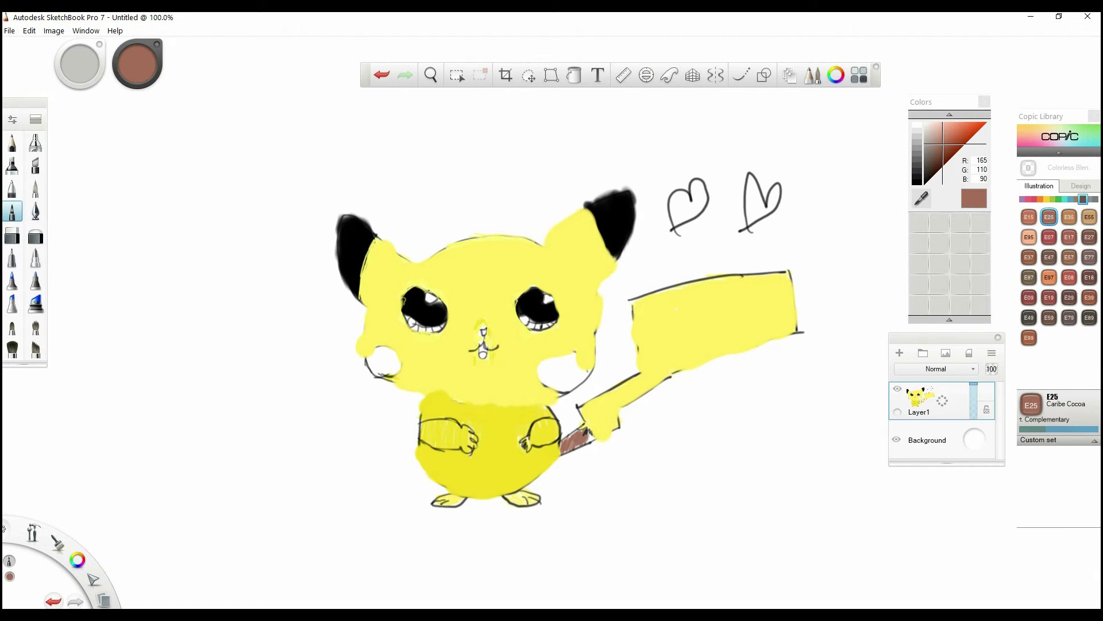
- Fill both cheeks with Copic R29 Lipstick Red
click(1034, 199)
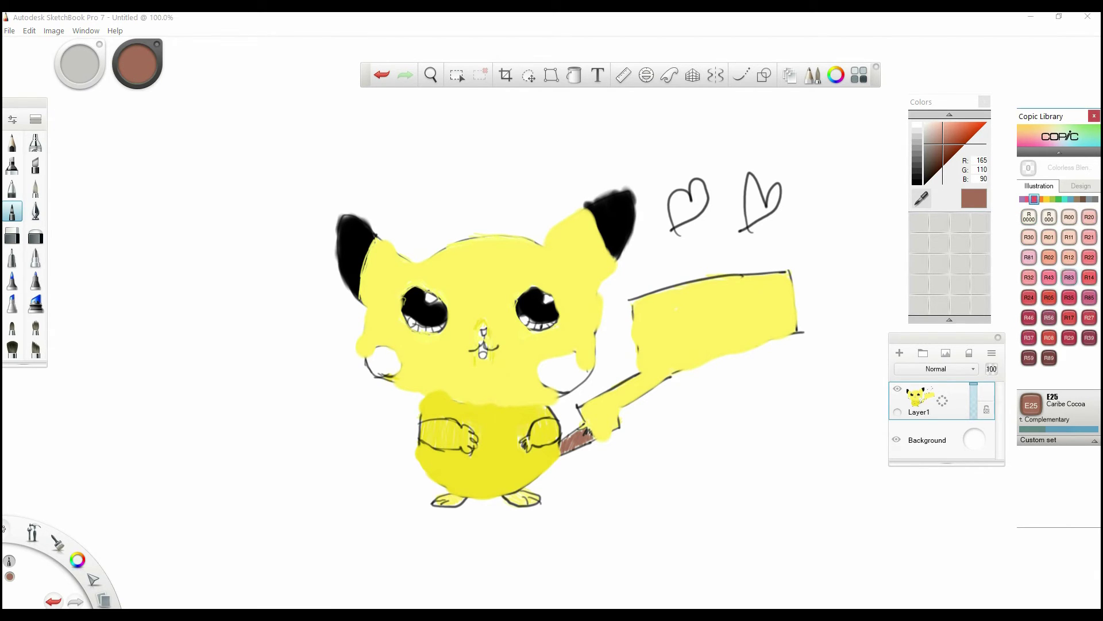
click(1070, 338)
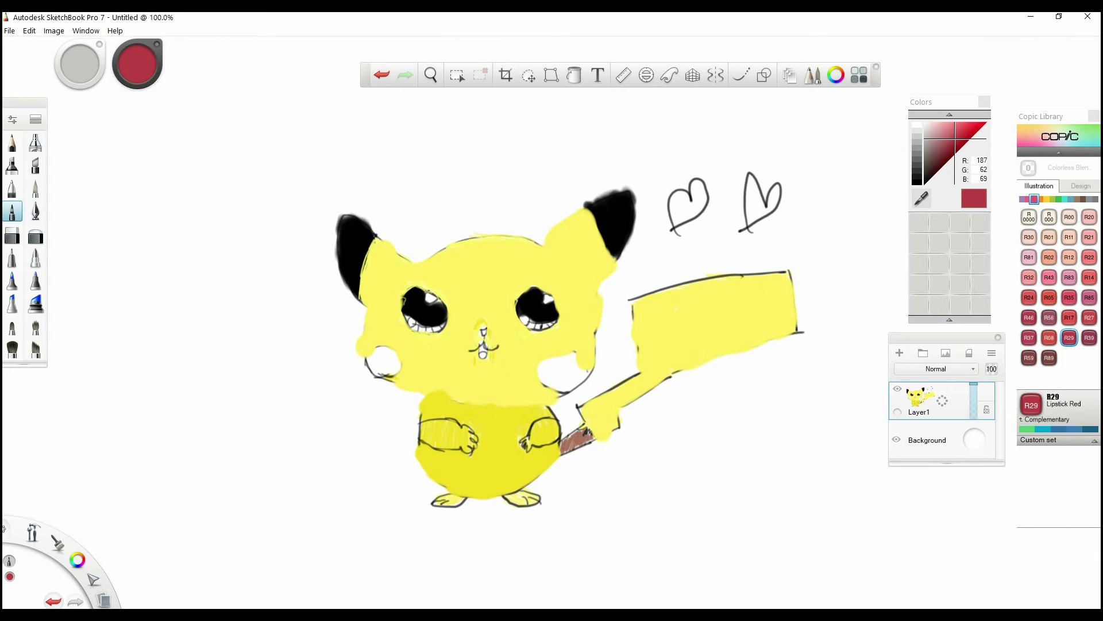
mouse_move(544, 363)
mouse_down()
mouse_move(549, 384)
mouse_move(586, 369)
mouse_move(543, 379)
mouse_up()
click(12, 188)
click(35, 188)
mouse_move(368, 351)
mouse_down()
mouse_move(399, 374)
mouse_move(381, 381)
mouse_up()
- Fill the two outlined hearts above the tail with the same Lipstick Red, using the broader brush
click(12, 211)
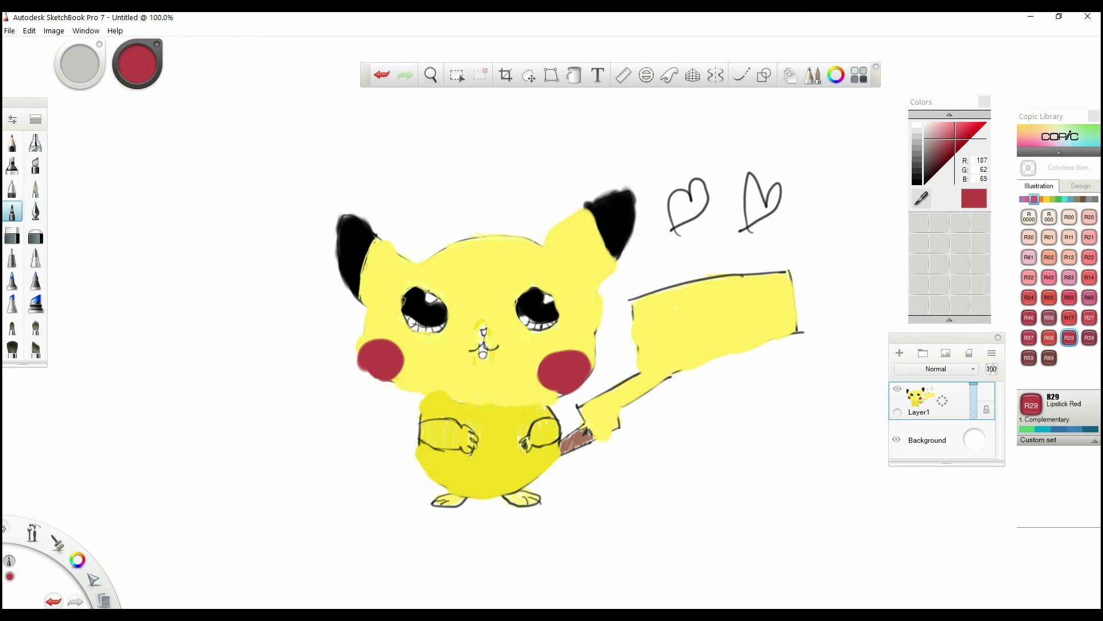
click(35, 188)
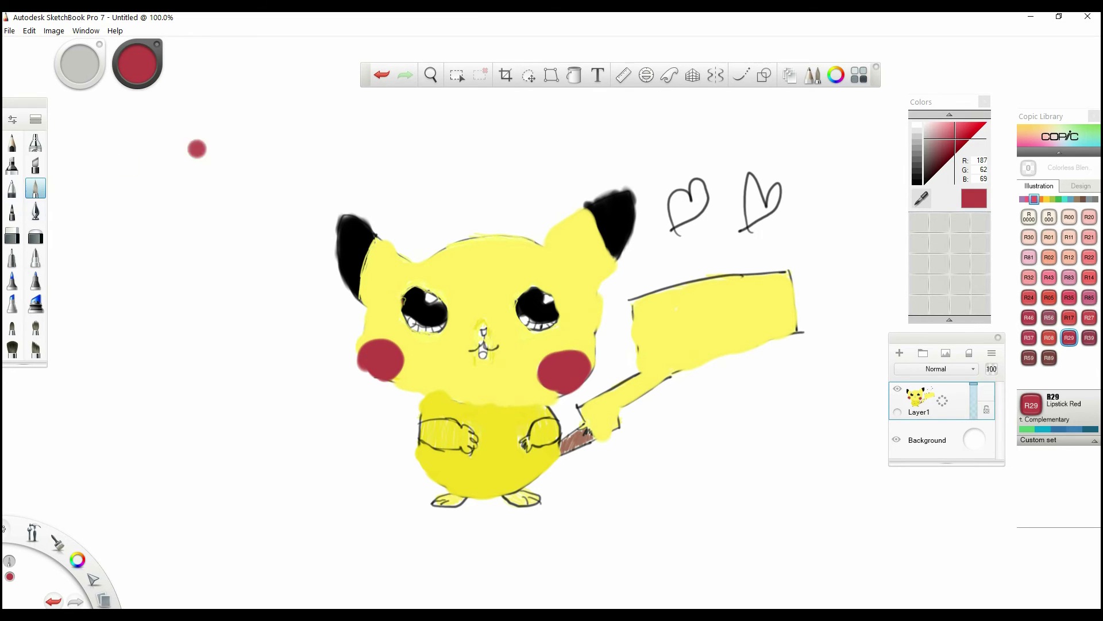
mouse_move(682, 197)
mouse_down()
mouse_move(675, 217)
mouse_move(699, 187)
mouse_up()
mouse_move(752, 192)
mouse_down()
mouse_move(747, 204)
mouse_move(768, 206)
mouse_up()
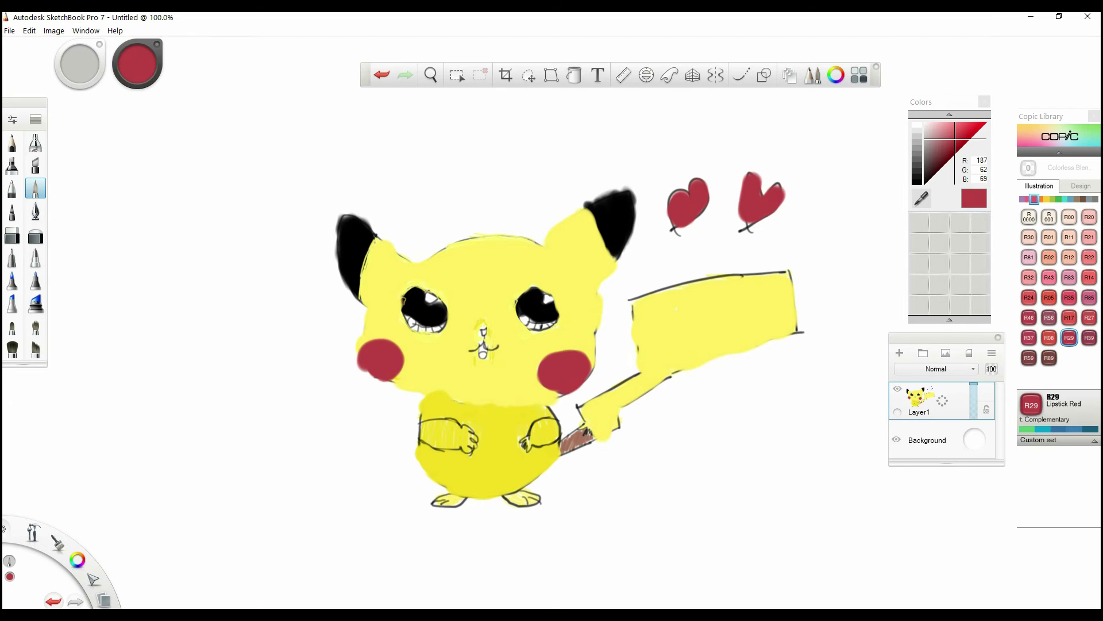
- Draw four more heart outlines in black with the fine pen, two above the head and two beside the black-tipped left ear
click(917, 181)
click(12, 211)
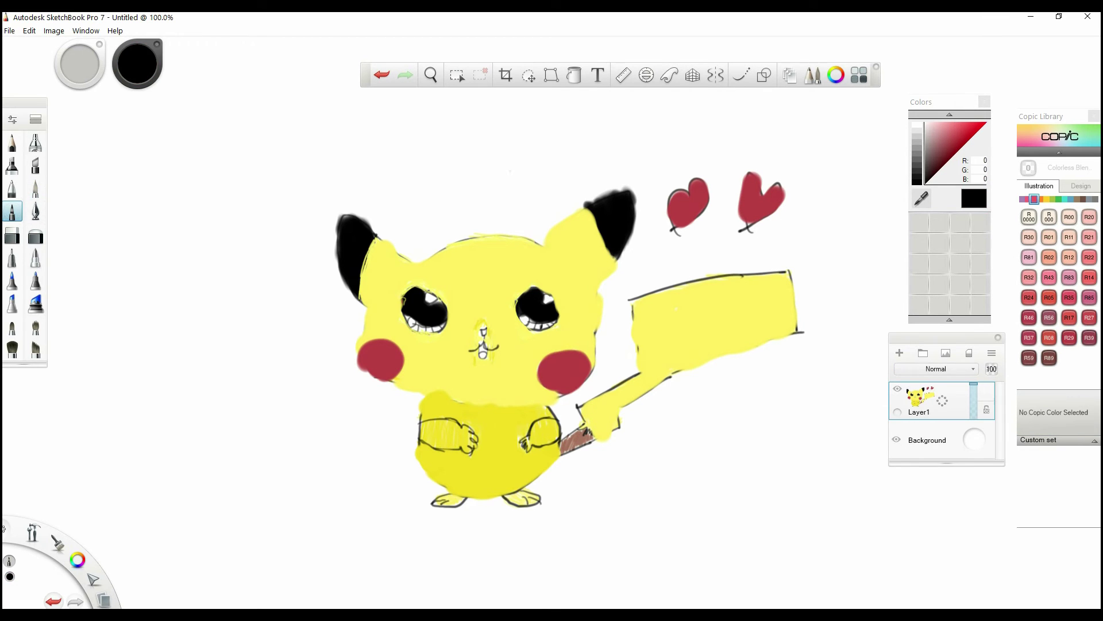
drag(539, 176, 544, 171)
drag(381, 134, 412, 192)
mouse_move(280, 208)
mouse_down()
mouse_move(271, 139)
mouse_move(307, 127)
mouse_up()
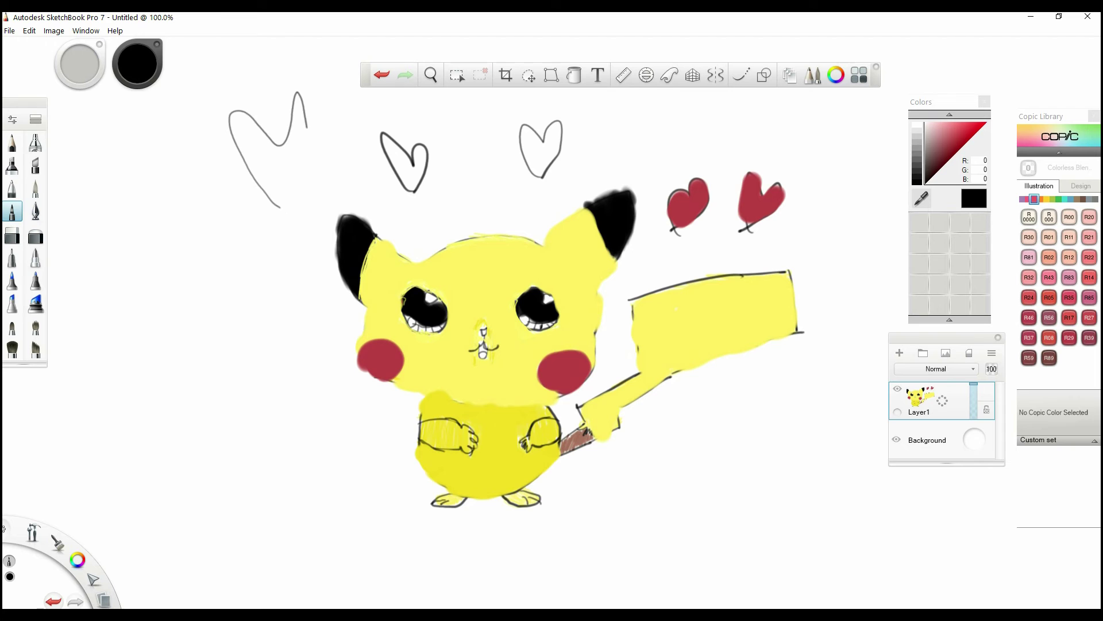
drag(283, 288, 299, 341)
- Fill the four new hearts with a brighter red (RGB 204, 51, 60), using the broader brush
click(35, 189)
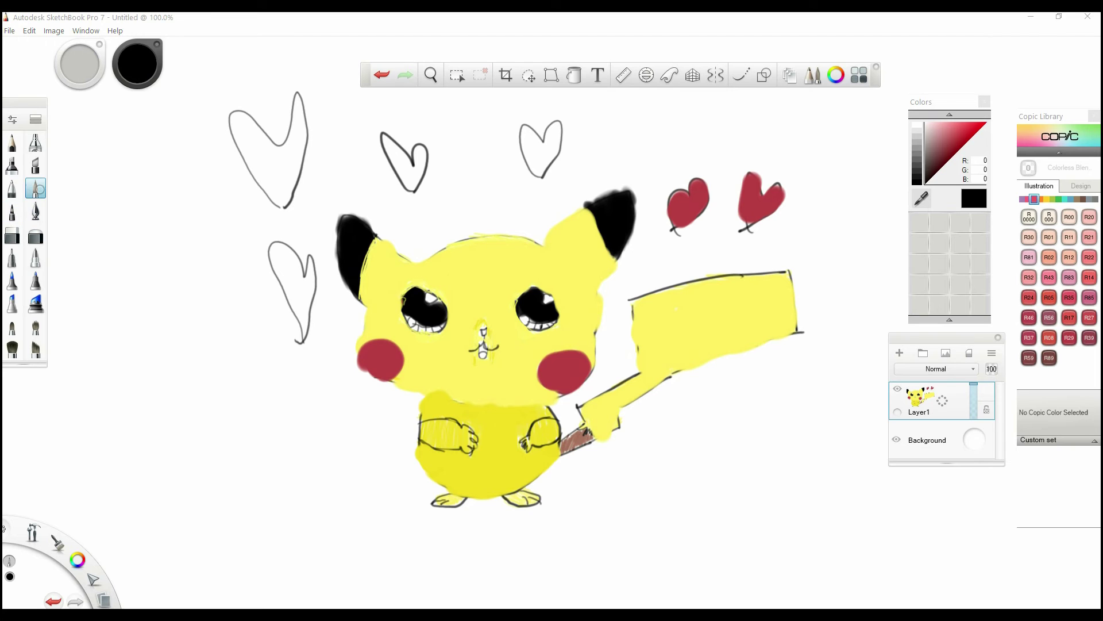
drag(971, 130, 962, 134)
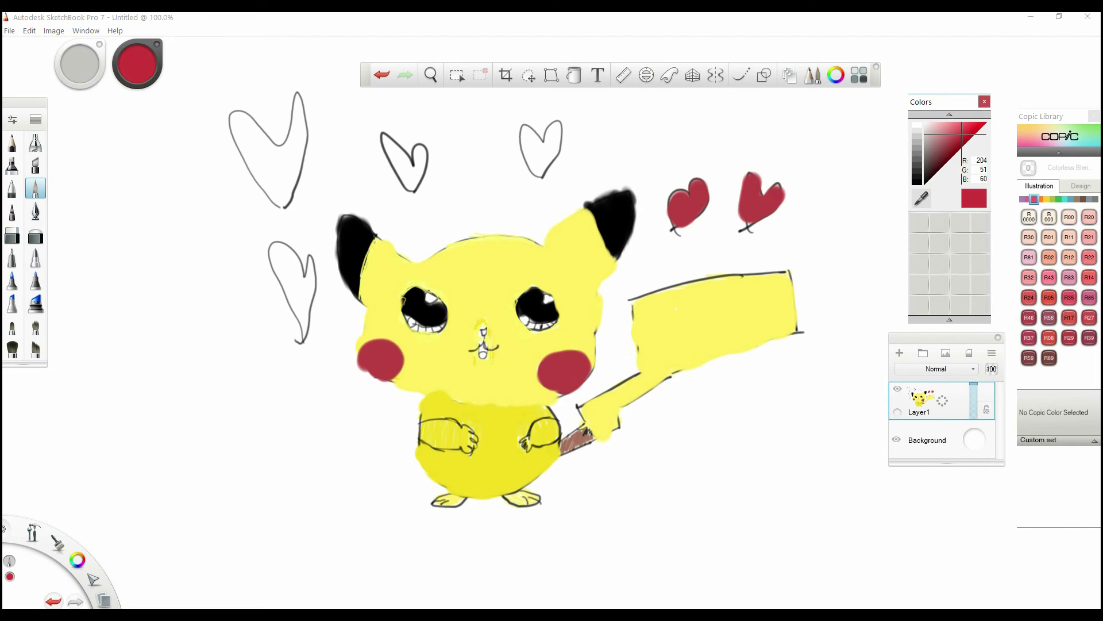
mouse_move(538, 138)
mouse_down()
mouse_move(533, 151)
mouse_move(552, 146)
mouse_move(557, 128)
mouse_up()
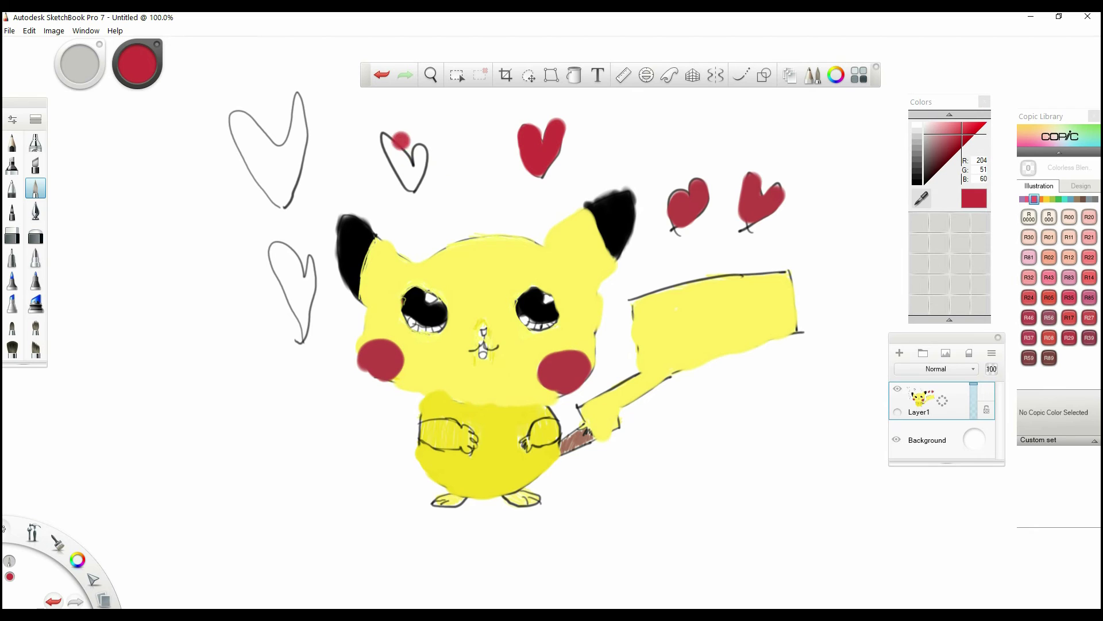
drag(391, 141, 412, 180)
mouse_move(284, 135)
mouse_down()
mouse_move(262, 172)
mouse_move(276, 195)
mouse_move(242, 143)
mouse_move(275, 132)
mouse_up()
mouse_move(293, 190)
mouse_down()
mouse_move(285, 132)
mouse_move(299, 98)
mouse_up()
click(309, 181)
key(ctrl+z)
mouse_move(304, 305)
mouse_down()
mouse_move(281, 258)
mouse_move(299, 299)
mouse_move(314, 278)
mouse_up()
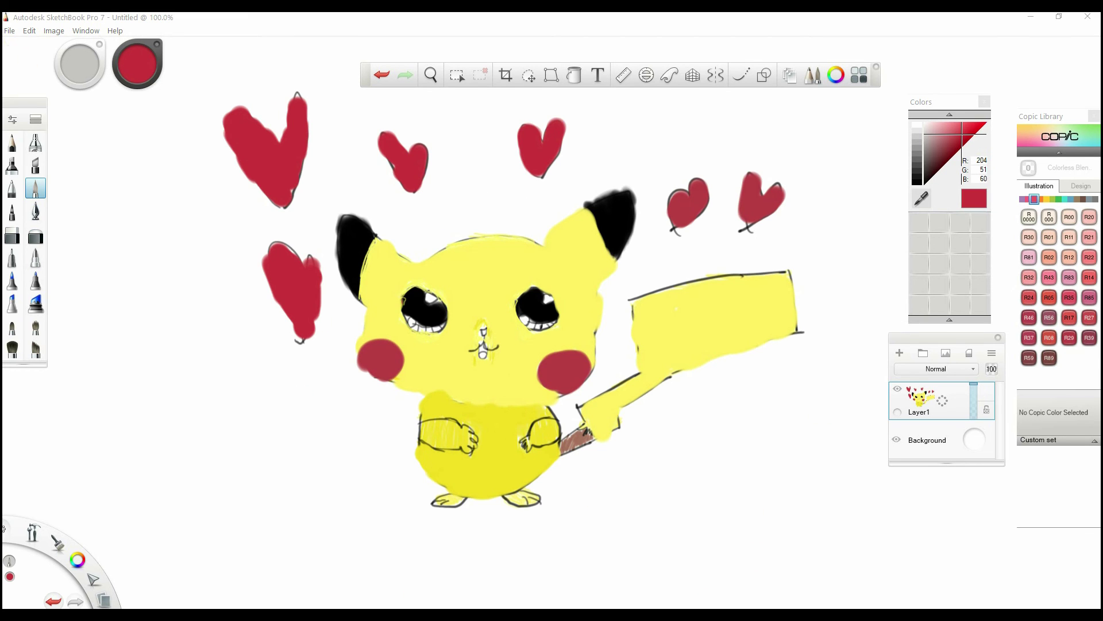
click(10, 31)
click(32, 111)
text(pikachu1)
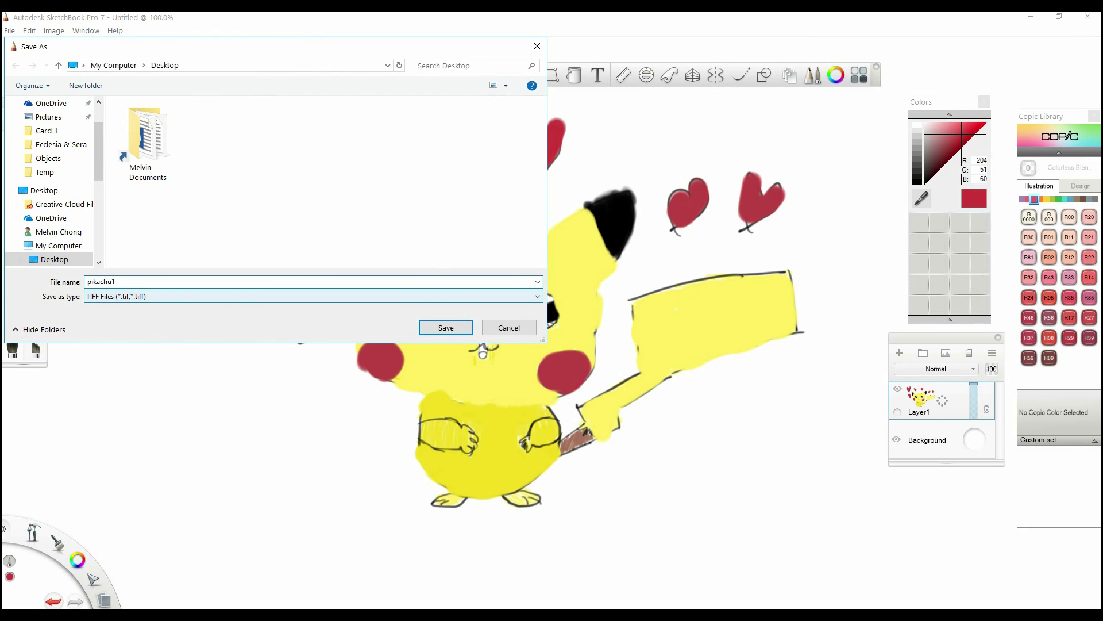
click(314, 297)
click(314, 325)
click(446, 327)
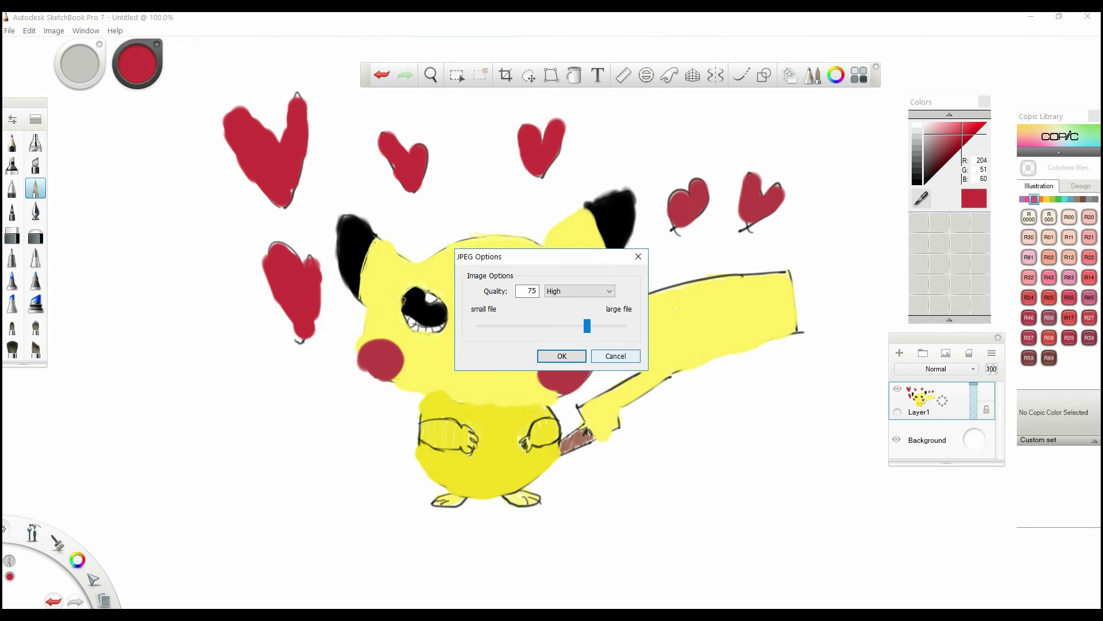
click(615, 357)
- Save the drawing to the Desktop as a JPEG named pikachu2 with High quality 75
click(9, 31)
click(32, 111)
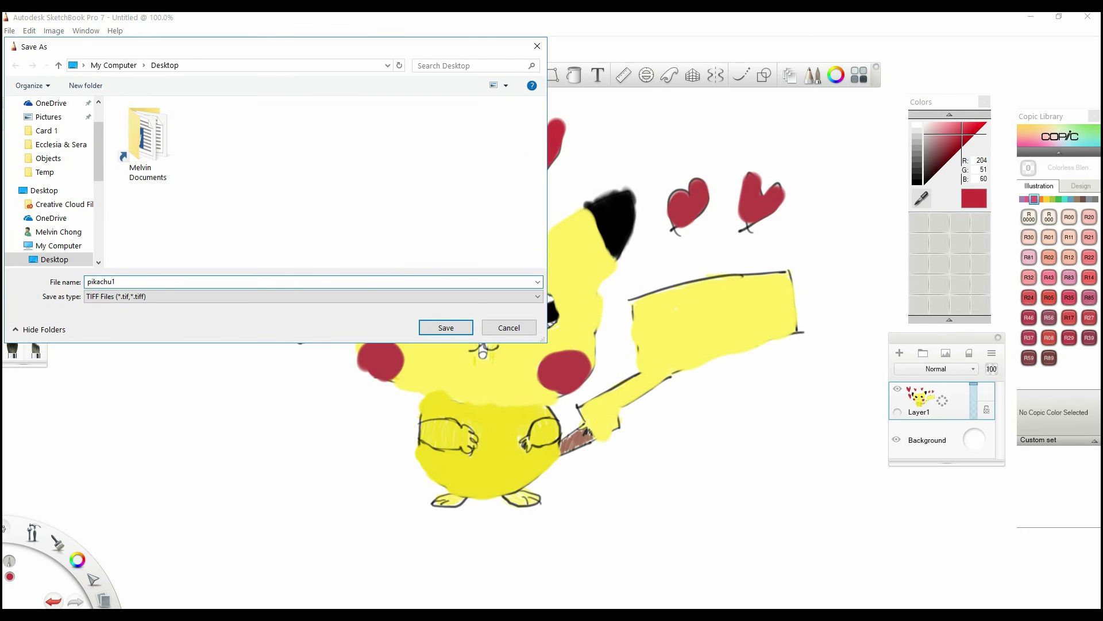
key(BackSpace)
text(2)
click(314, 297)
click(313, 325)
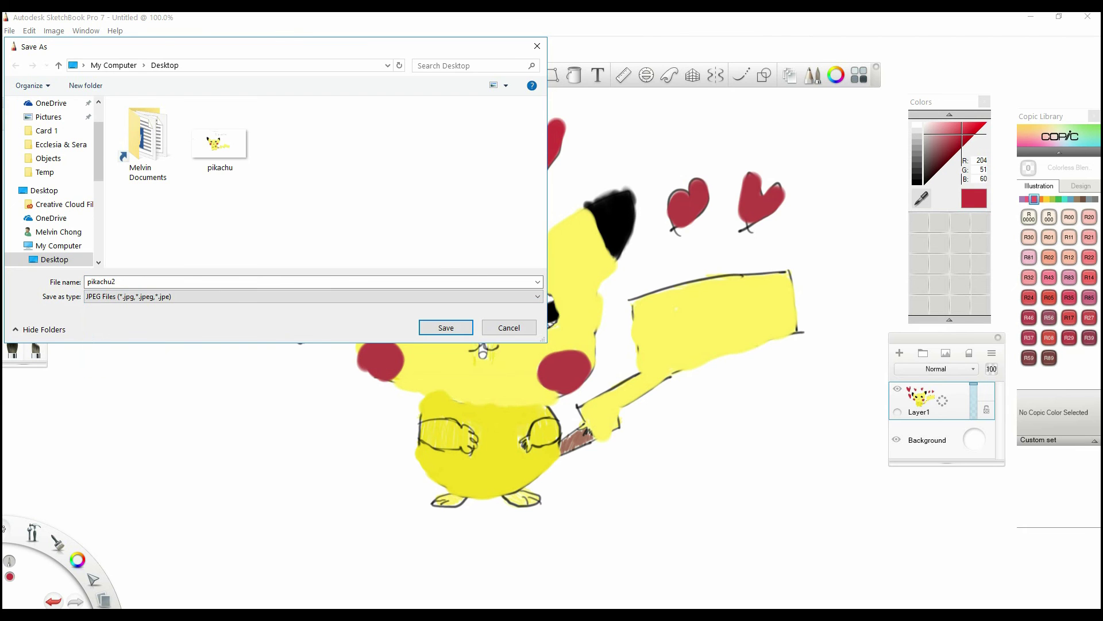
key(Return)
key(Return)
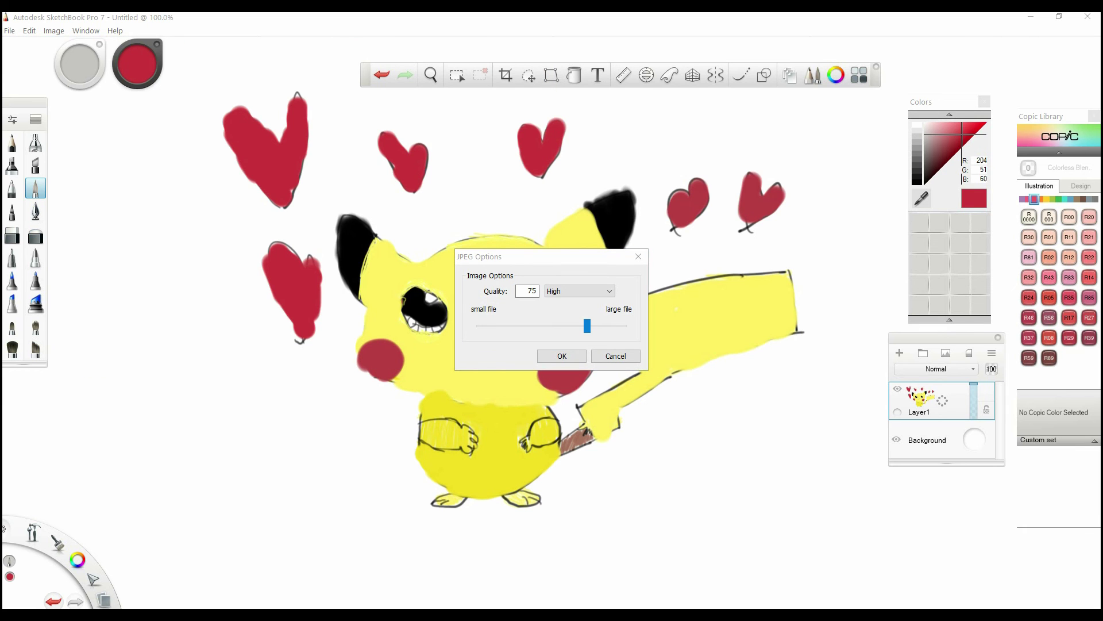